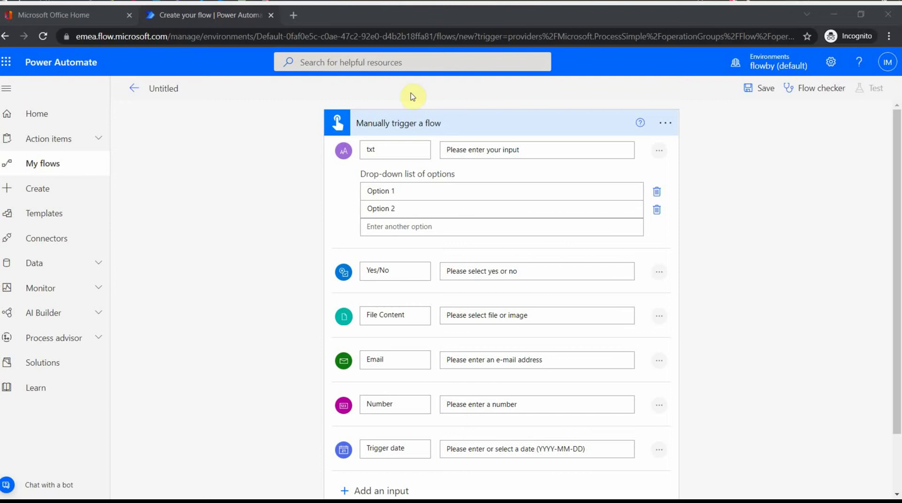
Leave the untitled flow and create a new instant cloud flow that uses the Manually trigger a flow trigger.
left_click(135, 88)
left_click(502, 126)
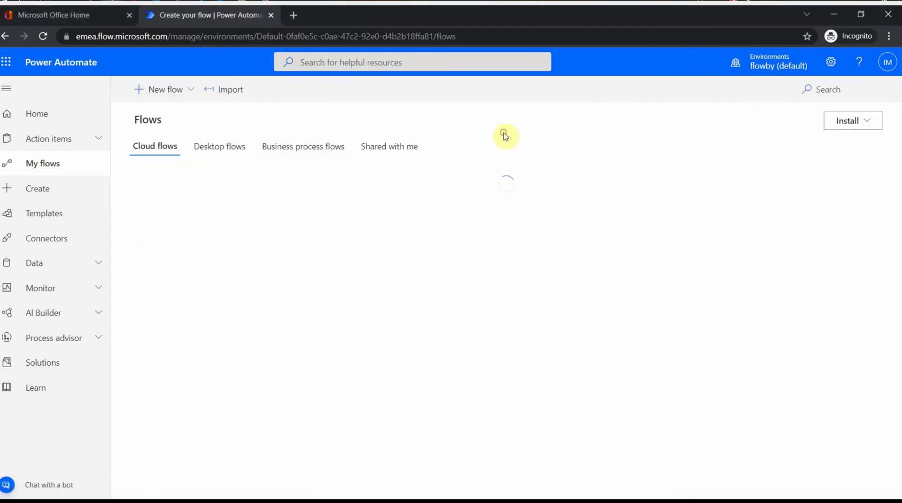
left_click(165, 94)
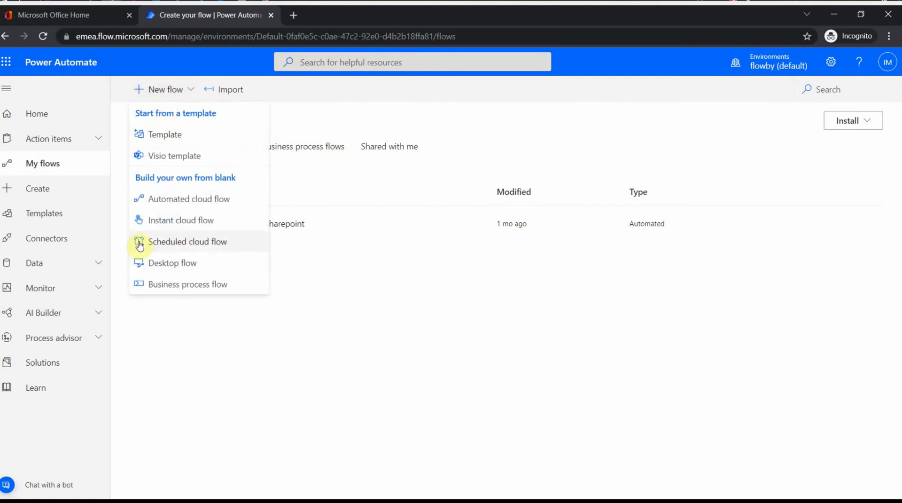
left_click(149, 223)
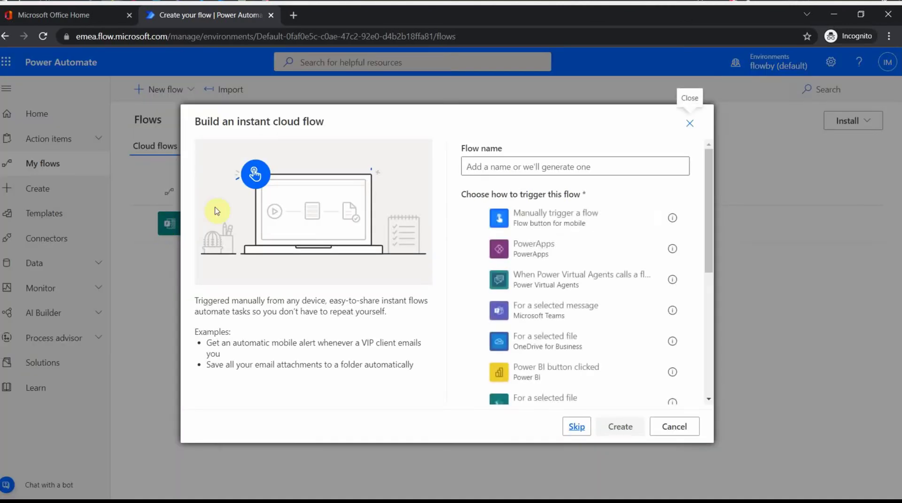
left_click(492, 221)
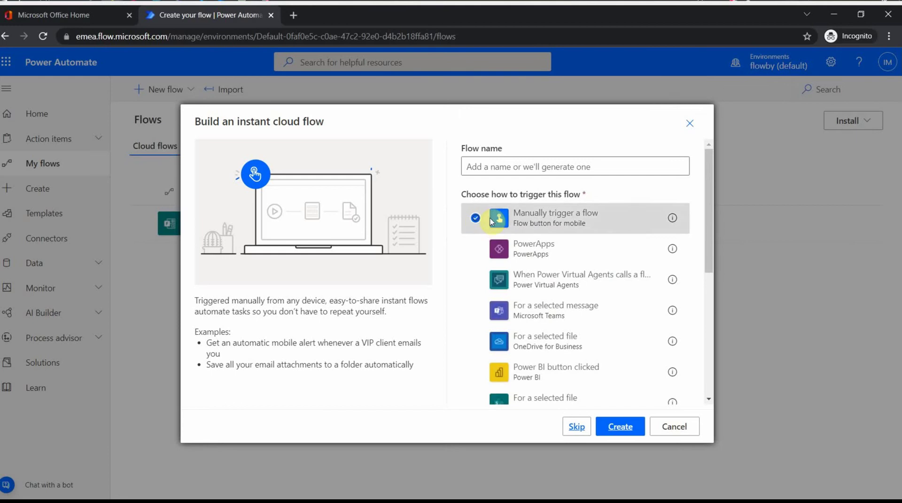
left_click(616, 427)
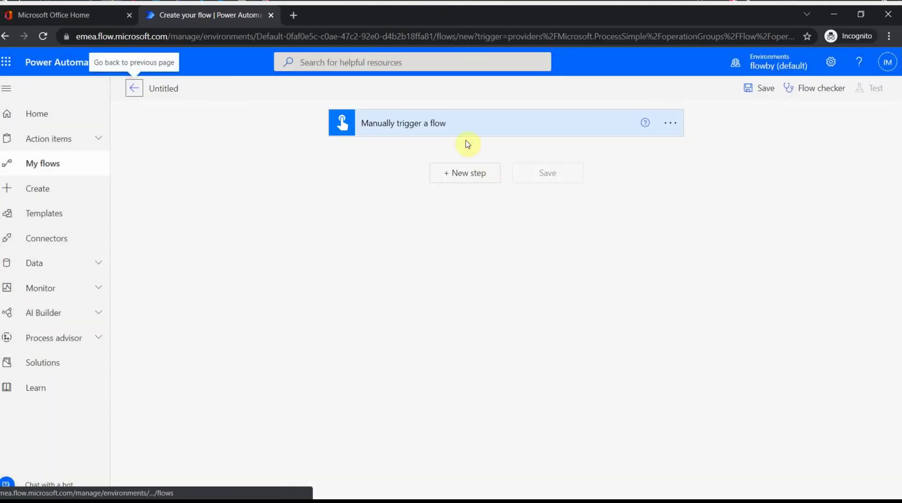
Add a text input titled "Employee Name" to the manual trigger.
left_click(452, 135)
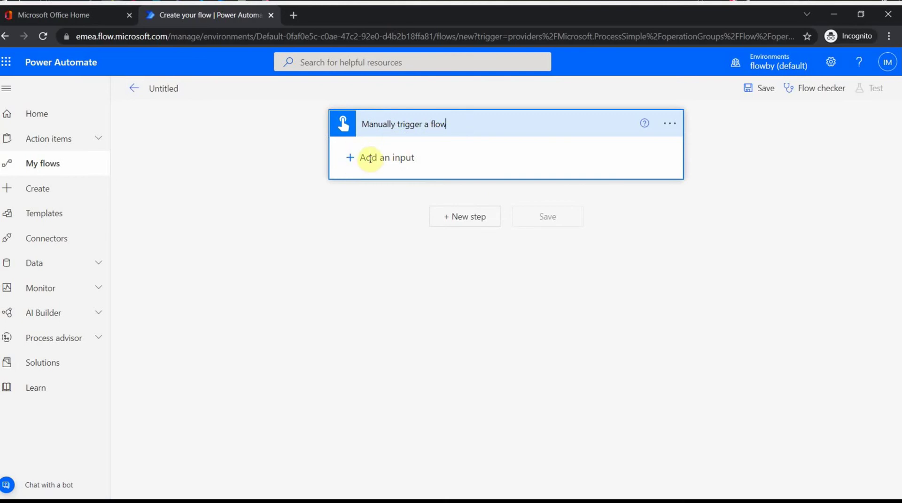
left_click(351, 157)
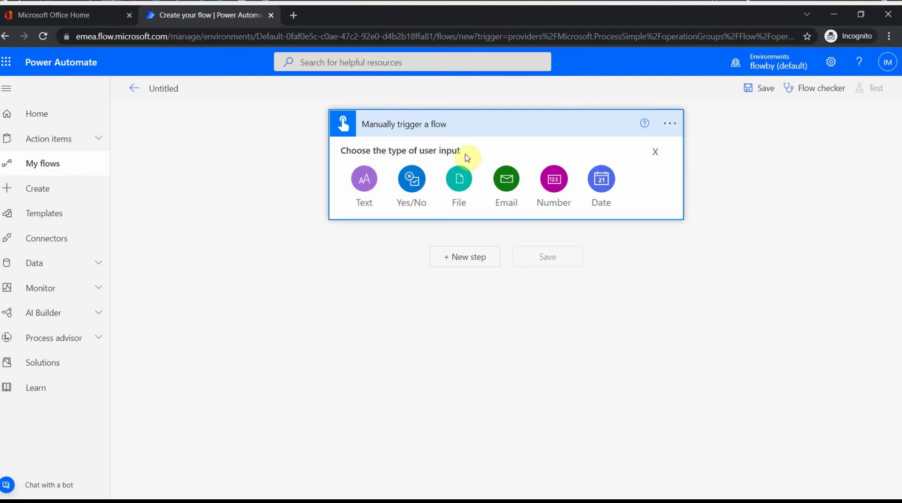
left_click(365, 178)
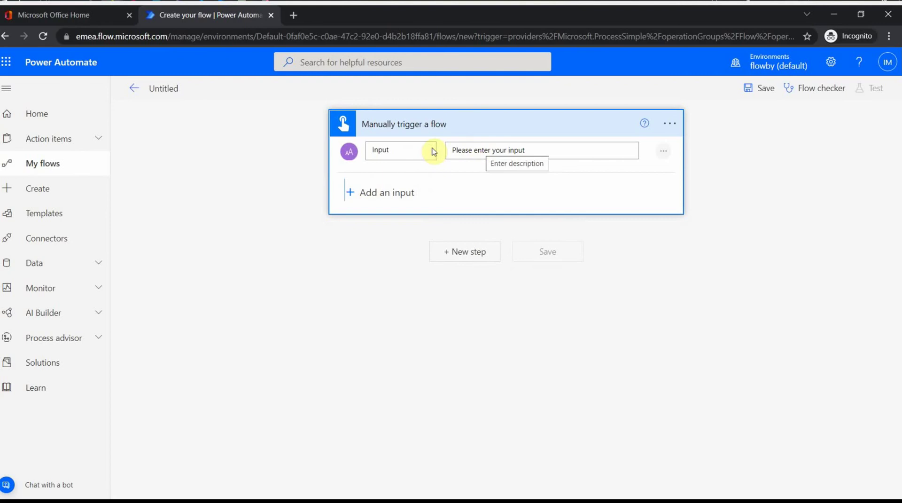
left_click_drag(408, 150, 372, 151)
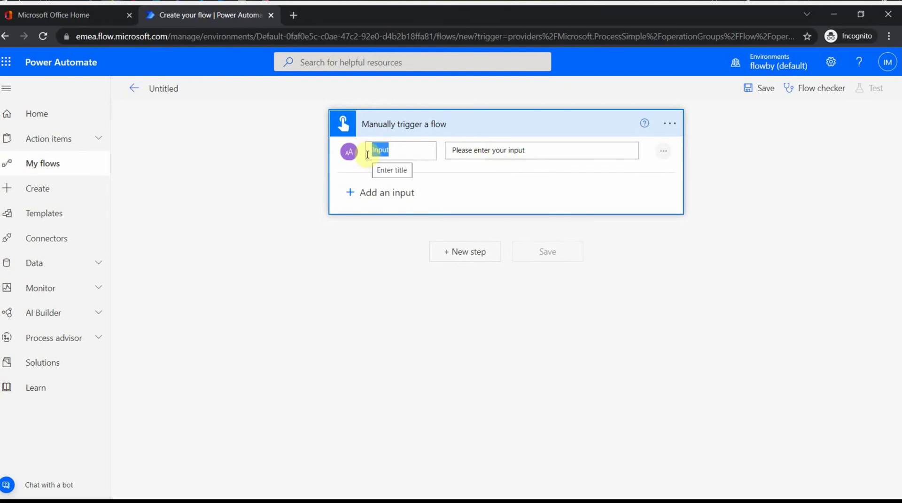
type("Employee Name")
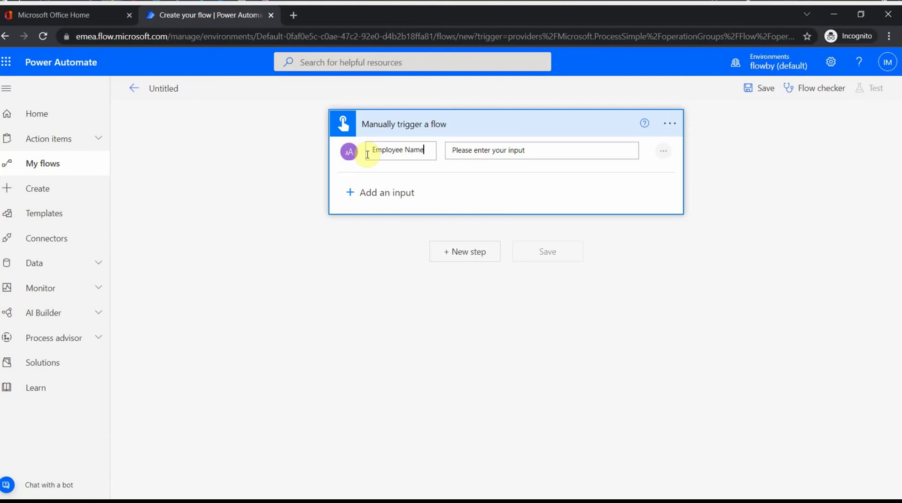
Add a Yes/No input titled "Active Status" to the manual trigger.
left_click(387, 194)
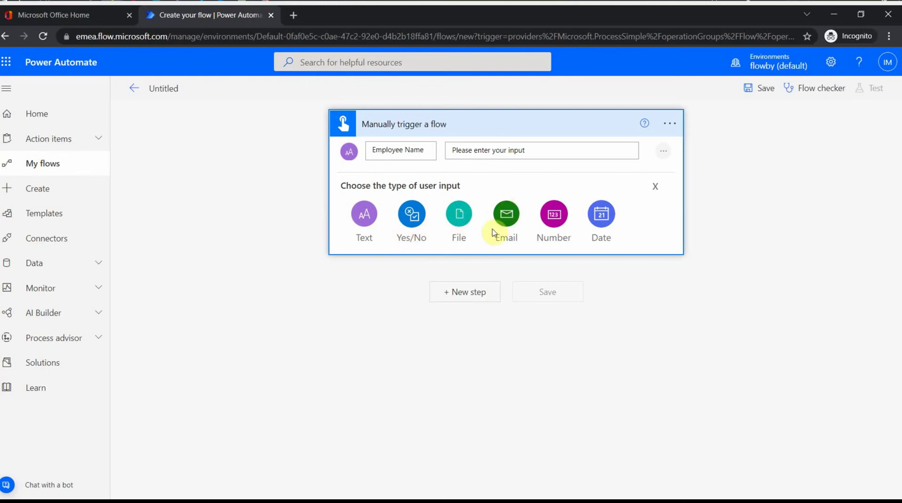
left_click(411, 214)
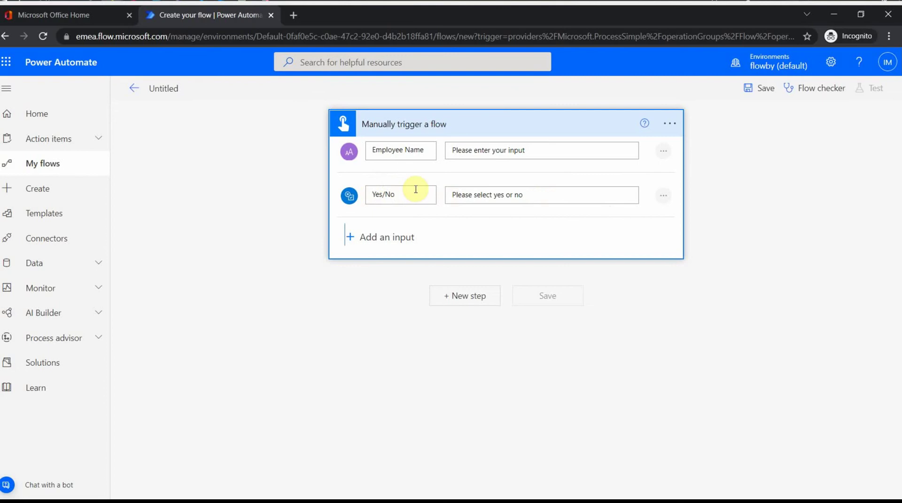
left_click_drag(408, 194, 367, 195)
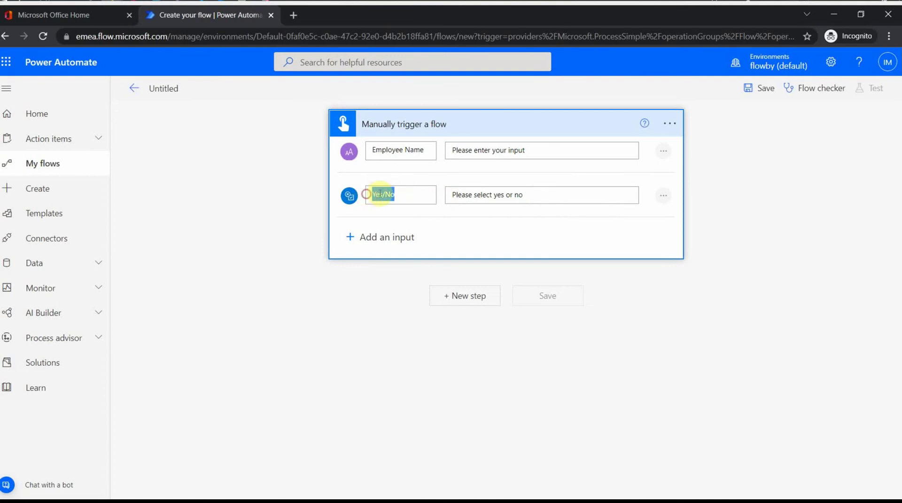
key("BackSpace")
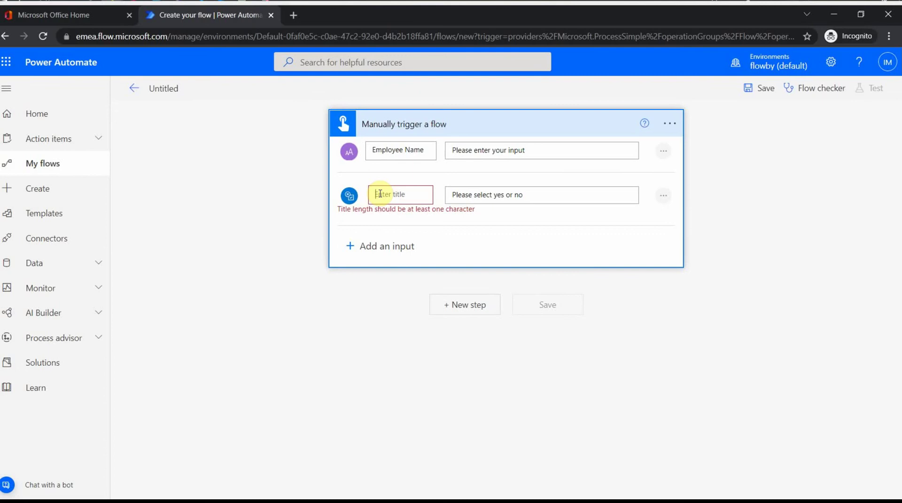
type("S")
key("BackSpace")
type("Active Status")
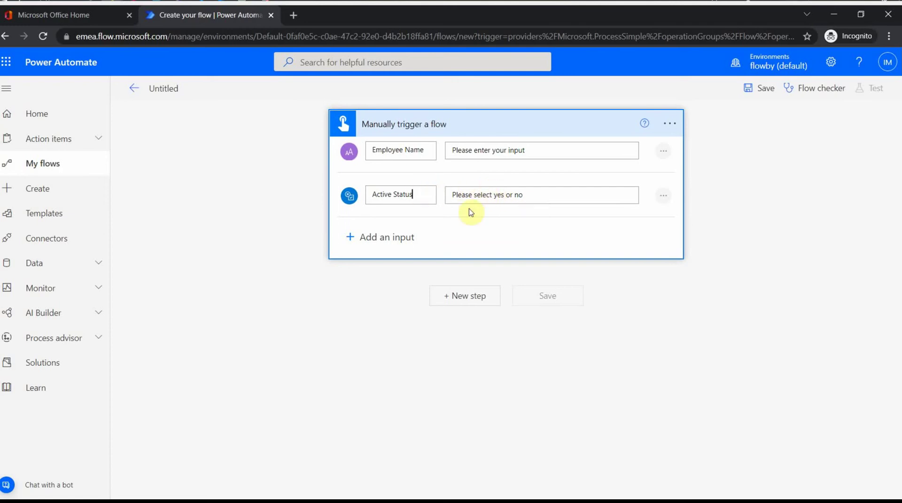
left_click(348, 237)
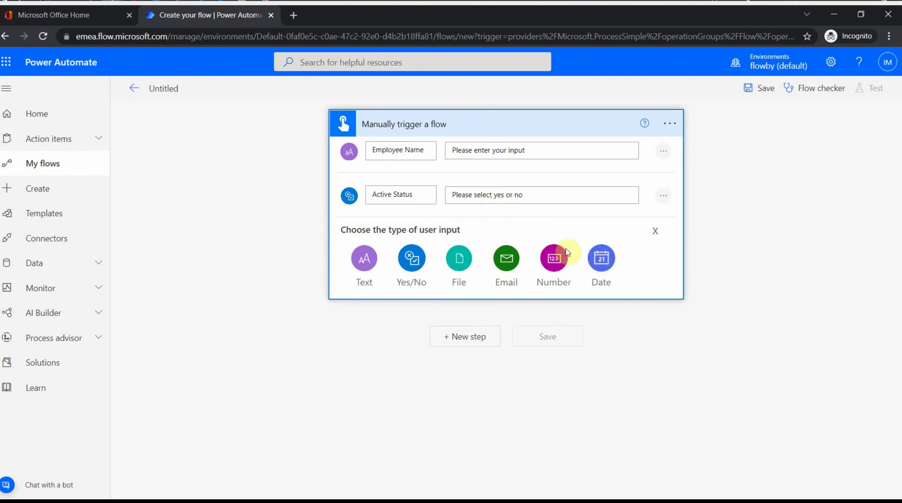
left_click(655, 231)
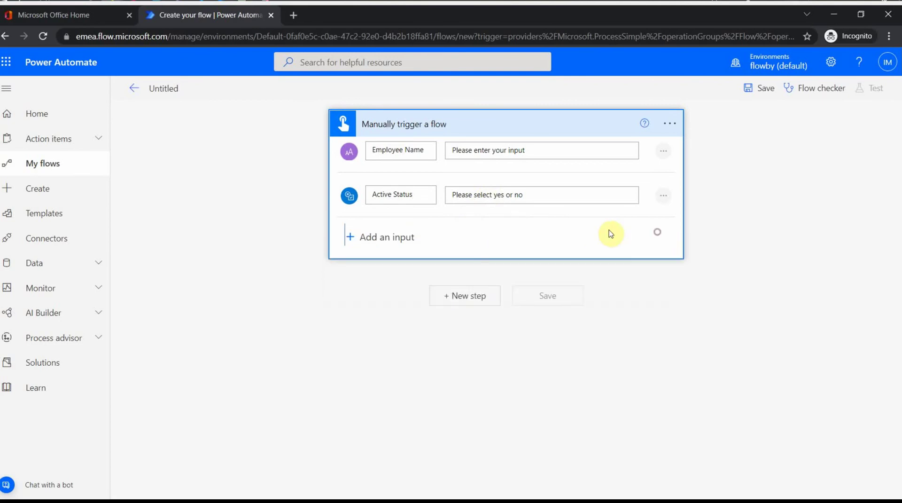
Add the Mail action Send an email notification (V3) after the trigger and accept its connection.
left_click(476, 305)
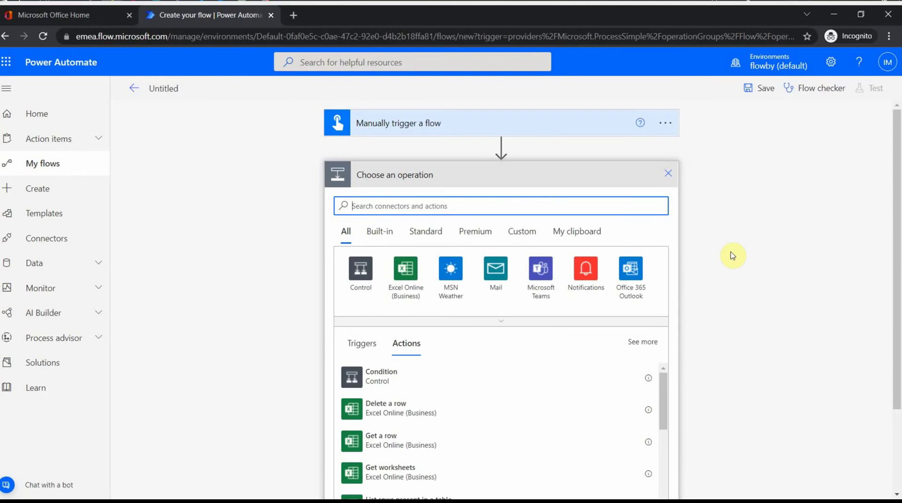
scroll(734, 256, "down", 3)
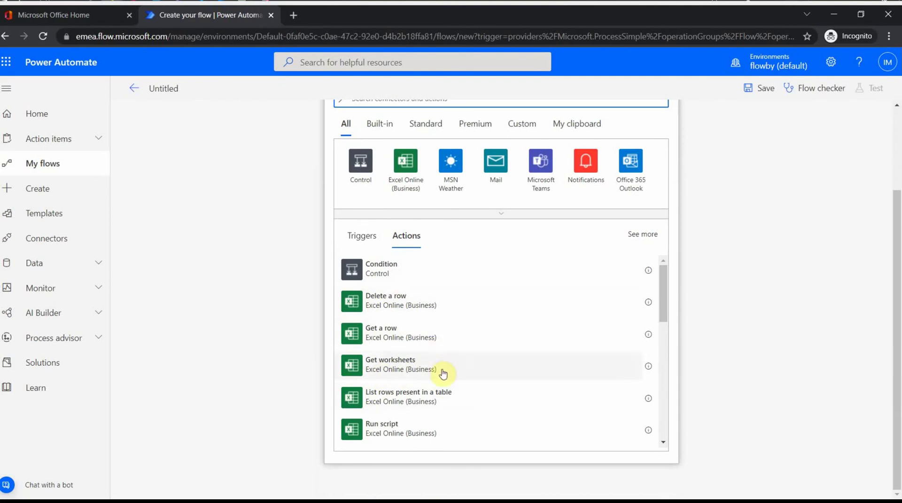
scroll(443, 373, "up", 3)
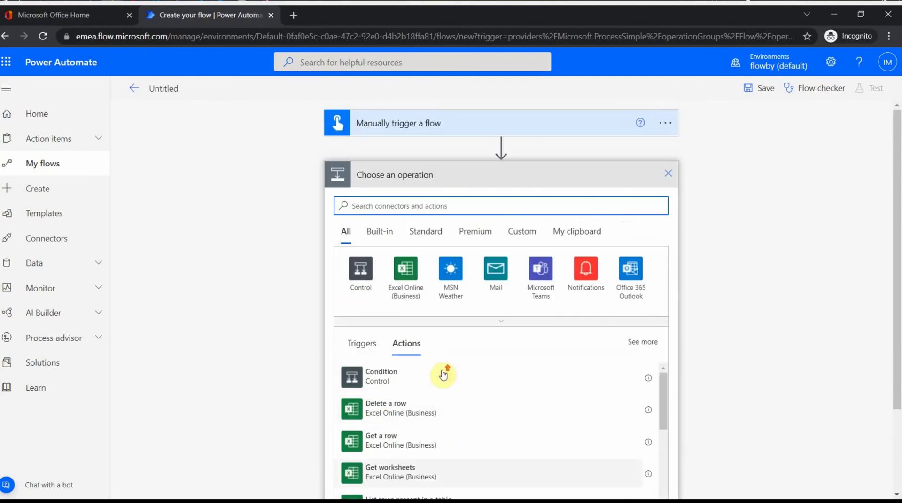
scroll(457, 417, "down", 2)
scroll(457, 416, "down", 3)
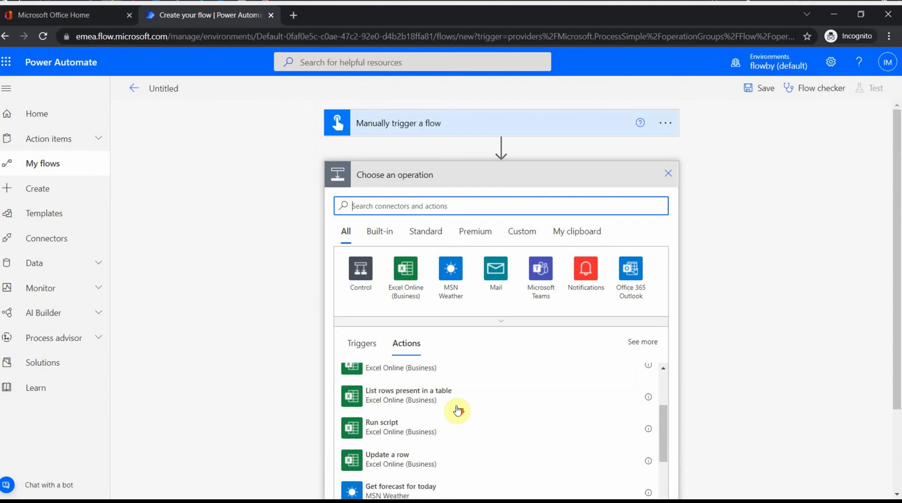
scroll(478, 410, "down", 3)
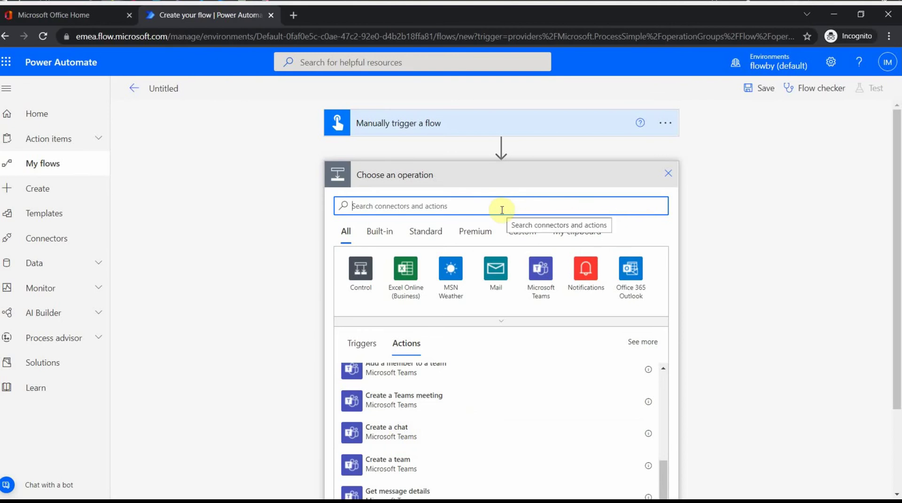
left_click(498, 277)
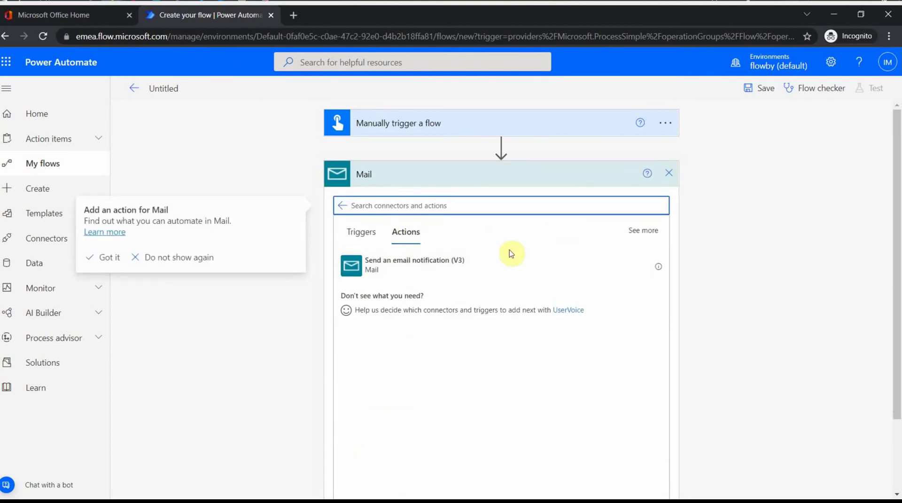
left_click(489, 267)
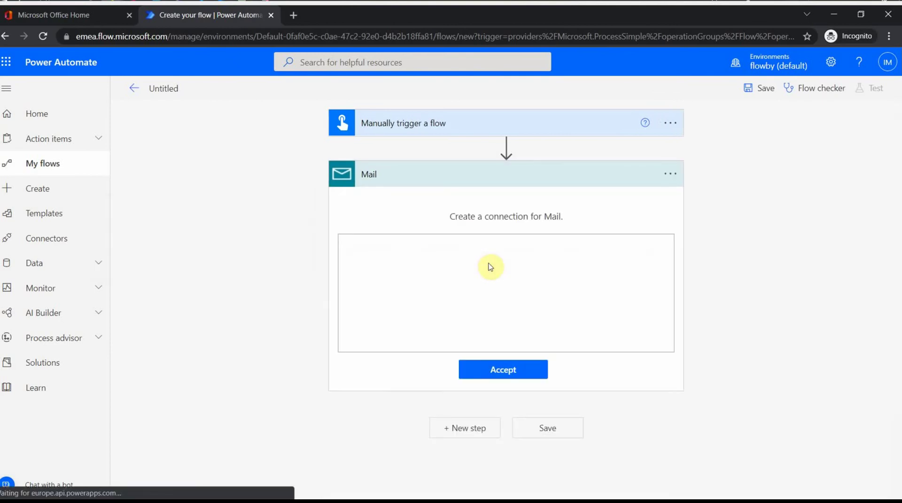
left_click(513, 372)
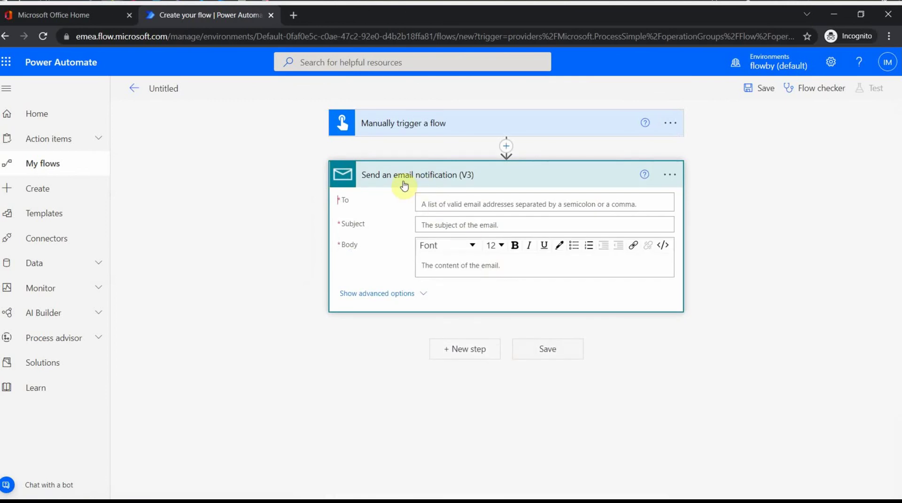
Fill in the recipient's email address for the notification and set its subject to "new employee".
left_click(437, 201)
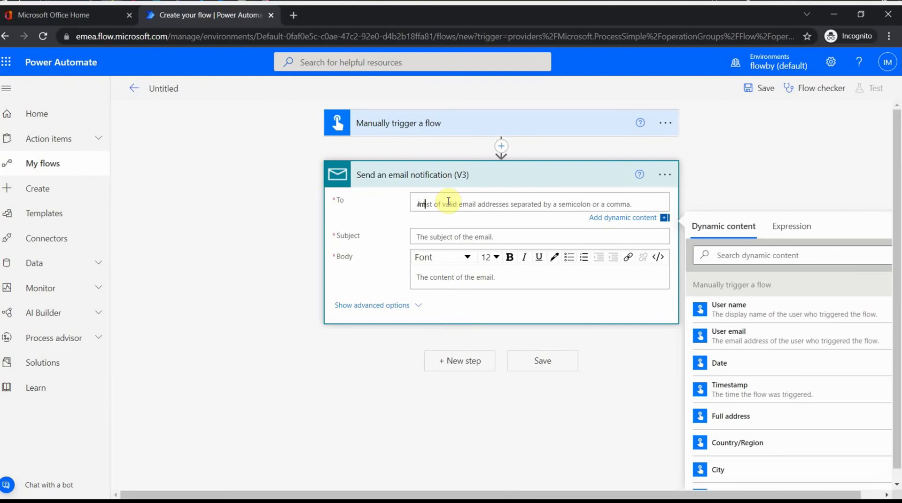
type("im@")
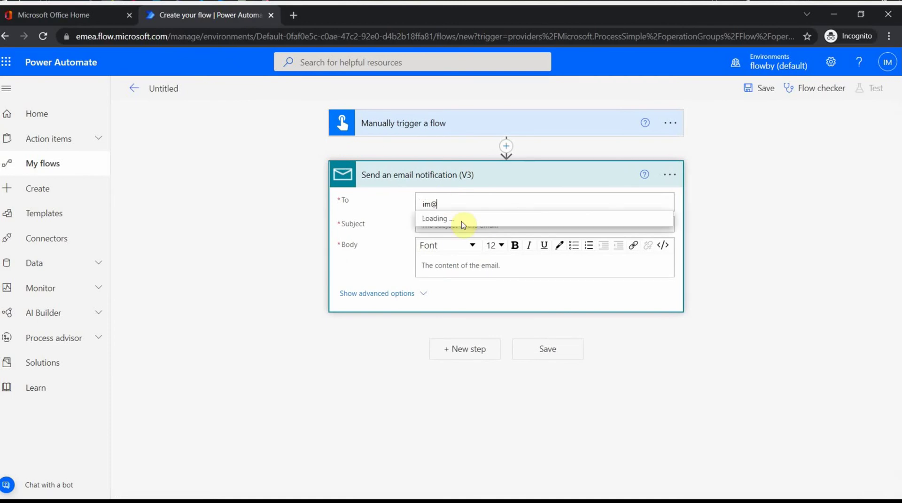
left_click(463, 226)
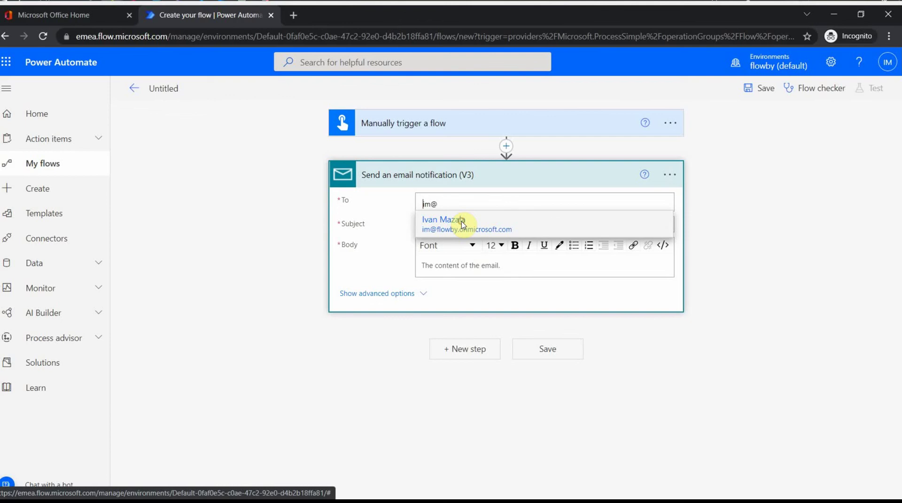
left_click(442, 233)
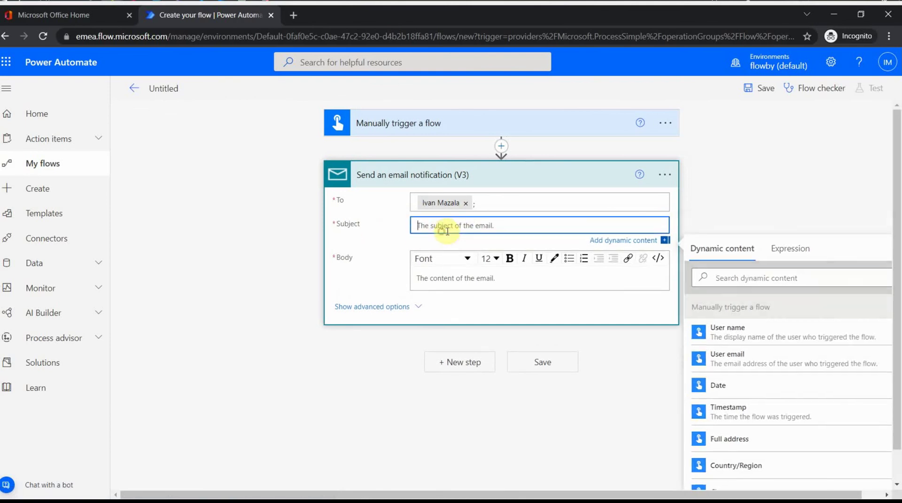
type("new ")
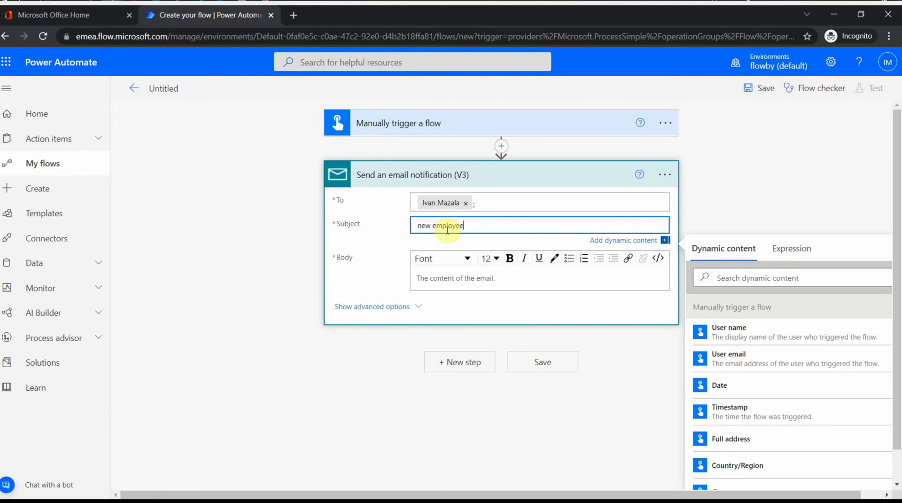
type("employee")
Write "the employee name is" in the notification's body, followed by the trigger's Employee Name dynamic value.
left_click(451, 278)
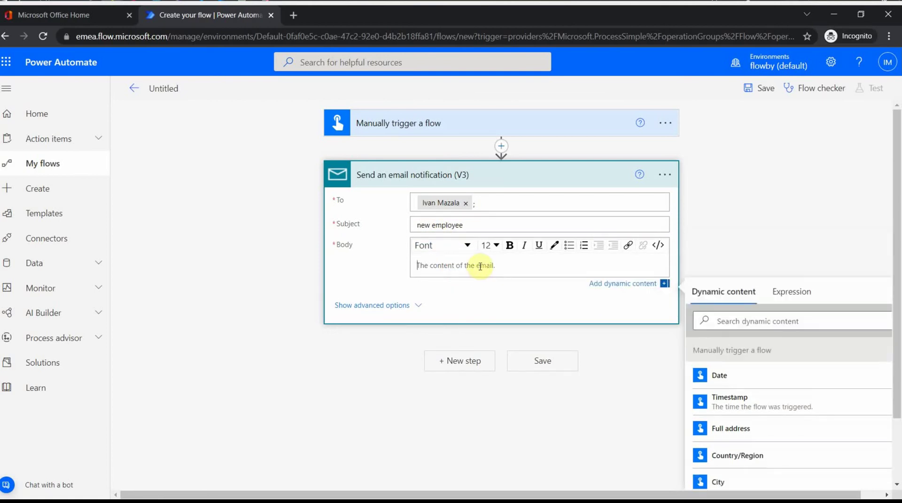
type("the employee name is")
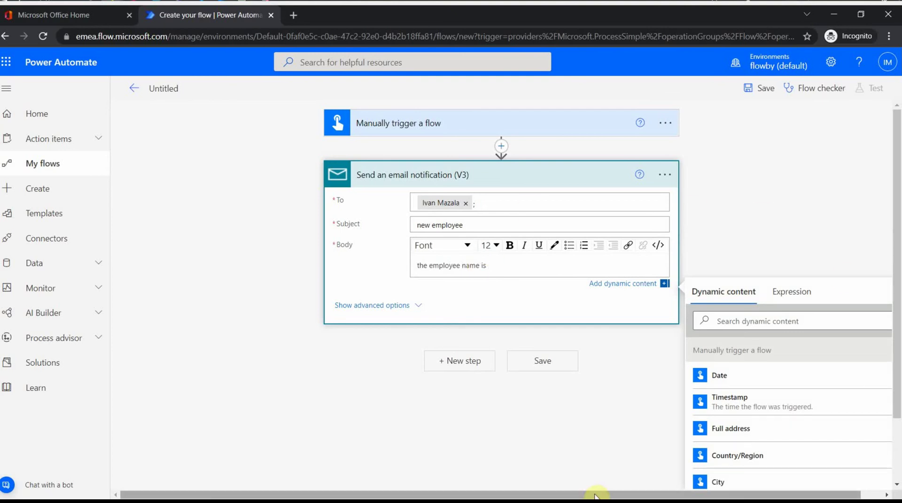
left_click_drag(596, 494, 626, 496)
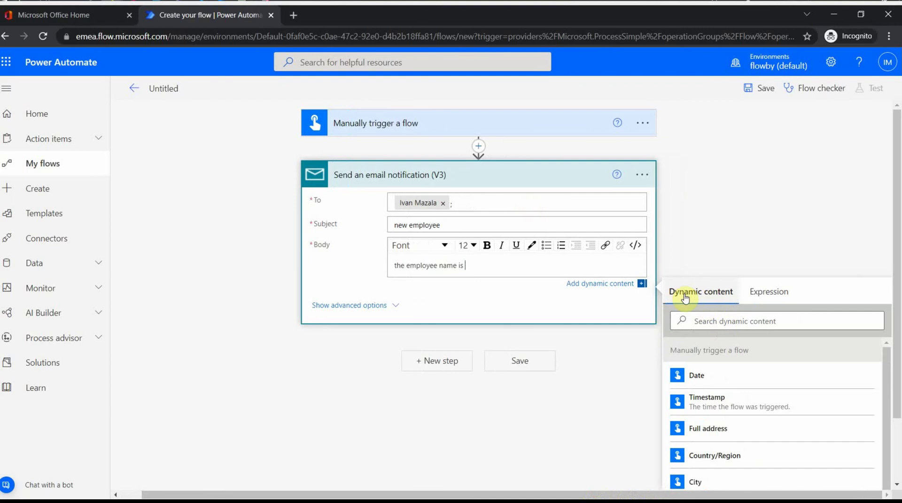
left_click_drag(899, 220, 899, 245)
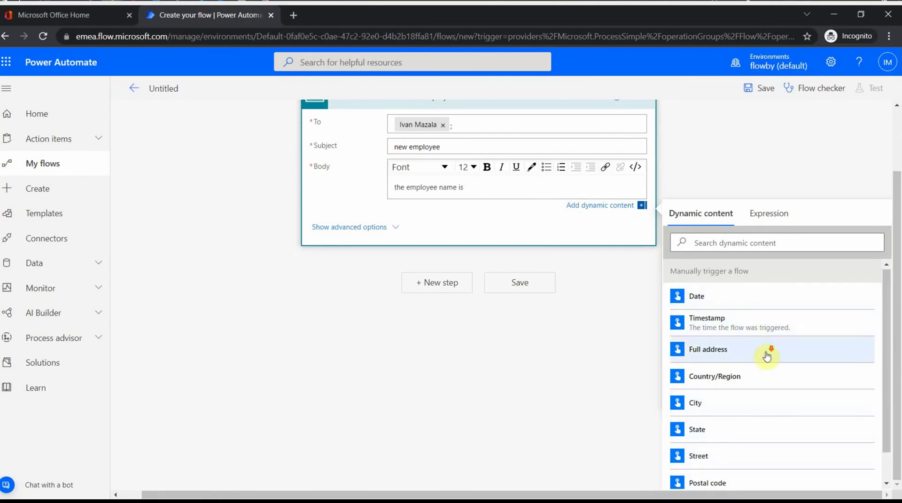
scroll(770, 350, "down", 1)
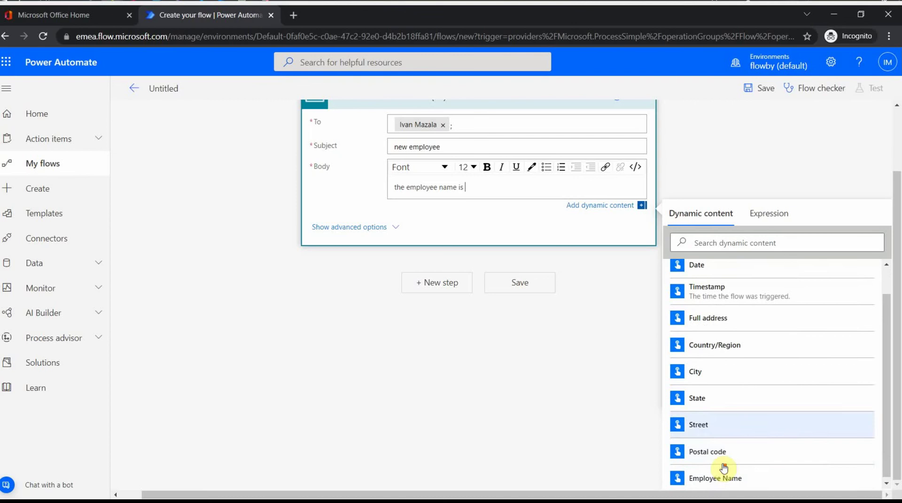
scroll(578, 342, "up", 1)
scroll(578, 342, "up", 2)
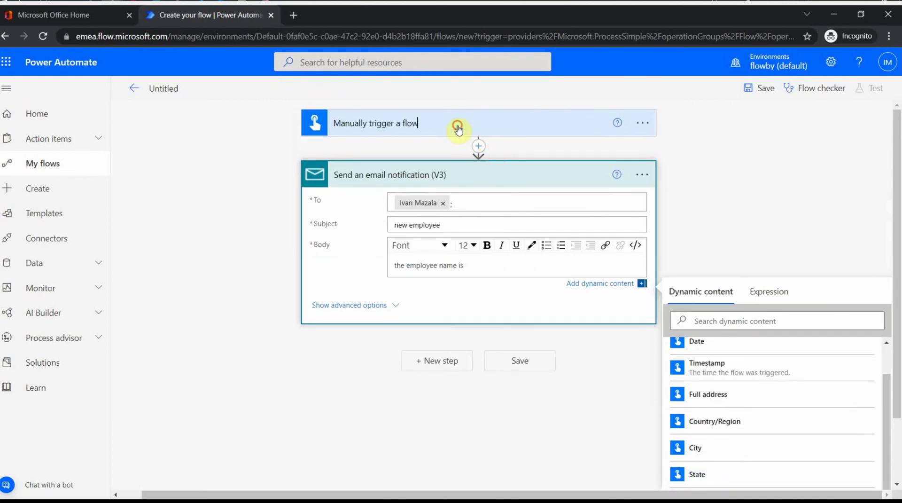
left_click(459, 125)
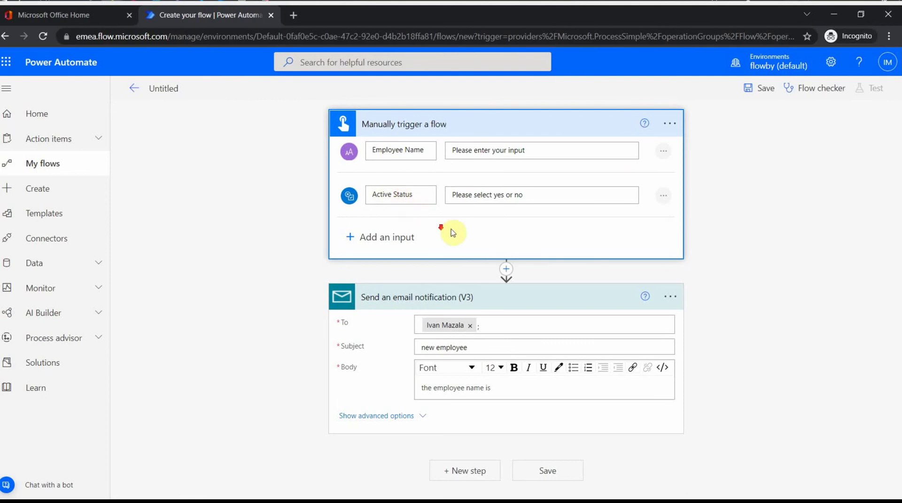
left_click(587, 390)
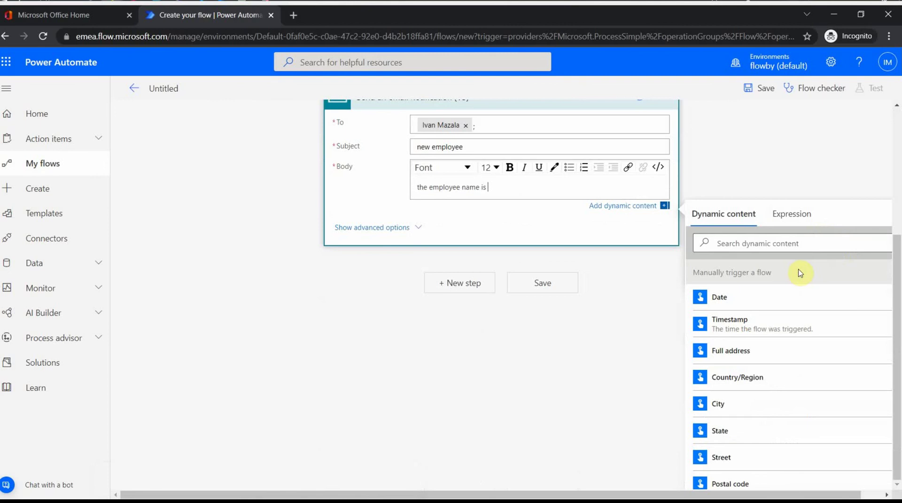
scroll(795, 376, "down", 1)
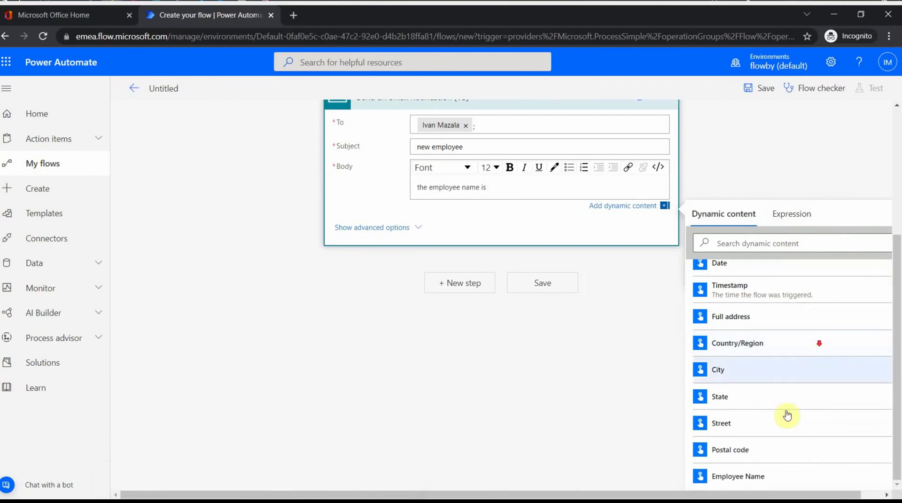
left_click(791, 476)
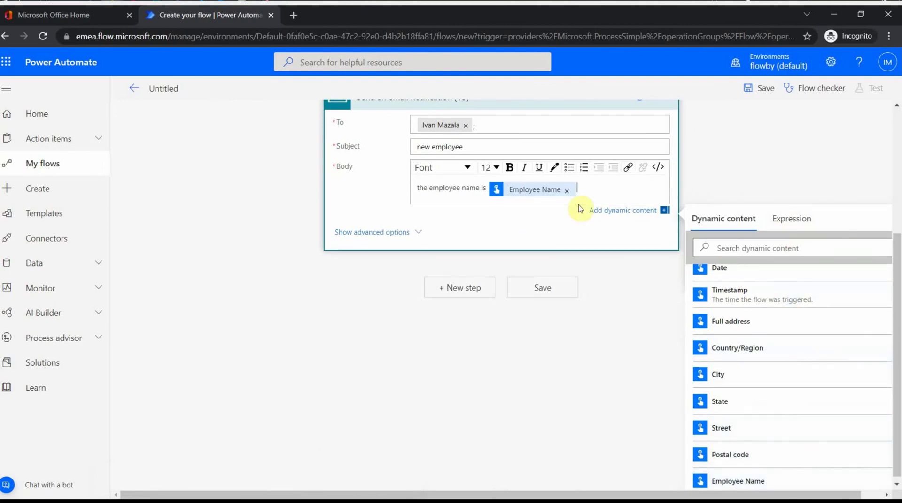
Add the body line "with the following status:" followed by the Active Status dynamic value, and save the flow.
key("Return")
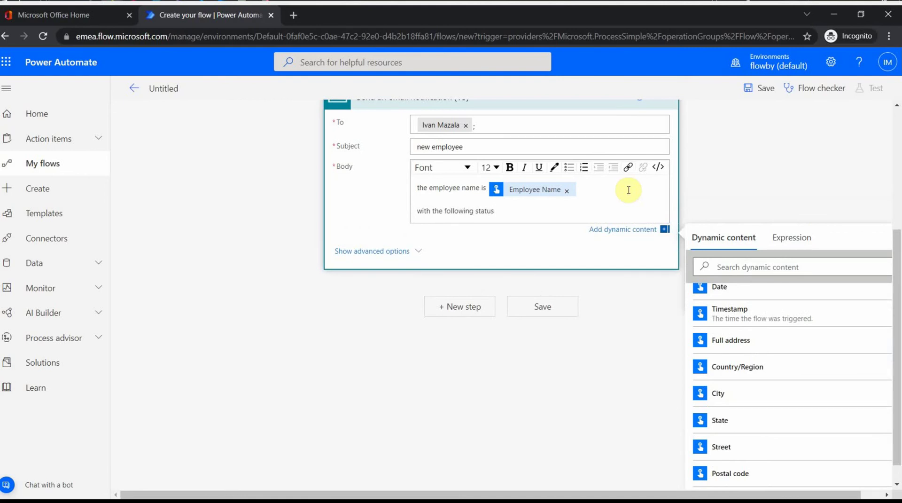
scroll(799, 263, "down", 1)
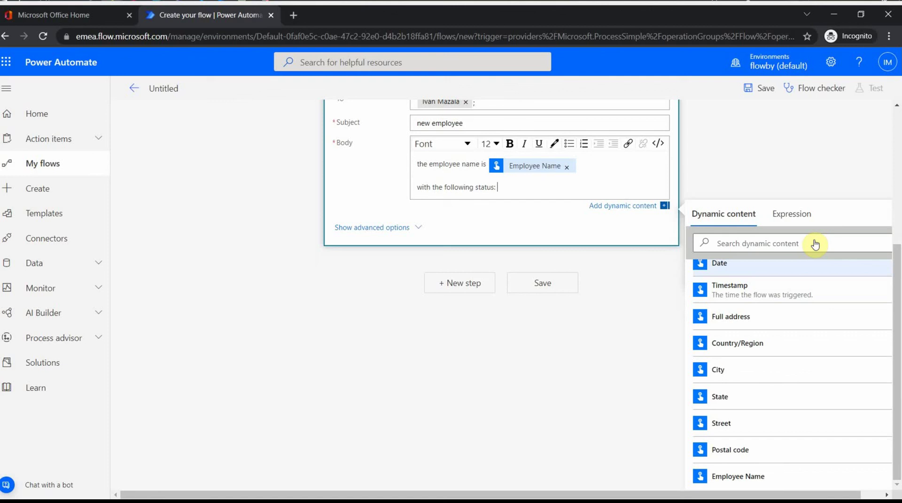
left_click(784, 241)
type("sta")
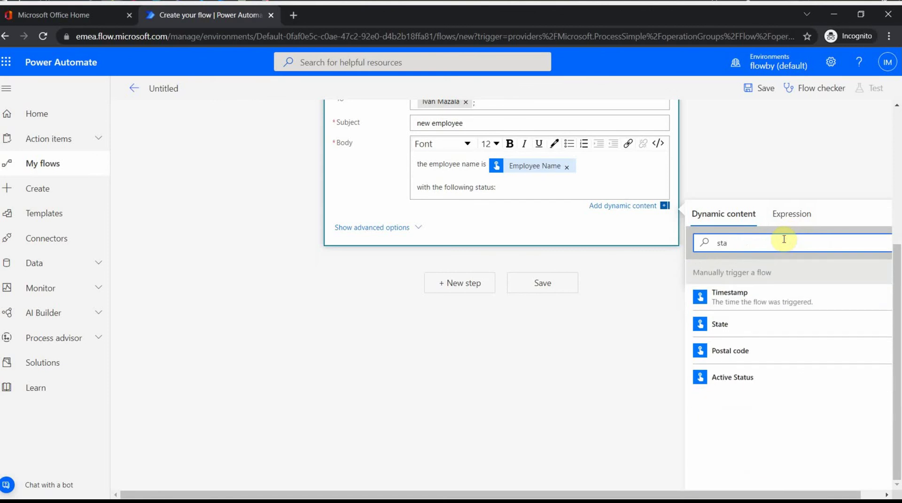
left_click(746, 377)
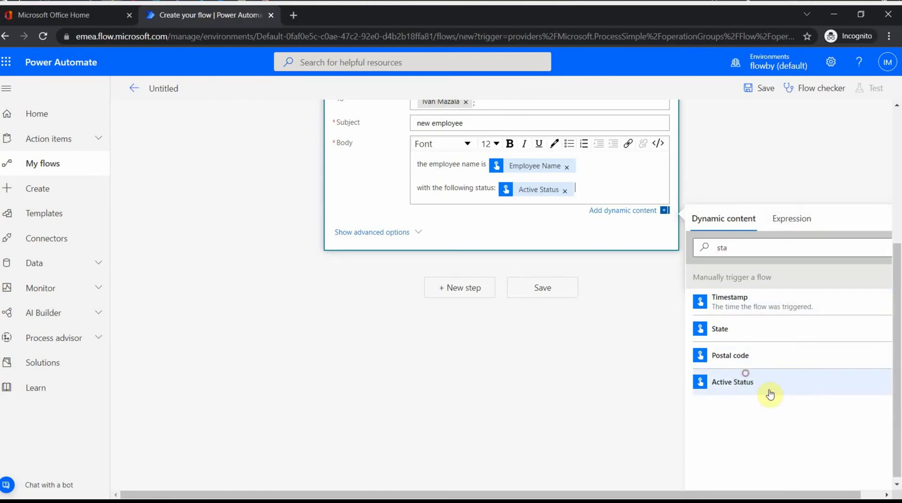
left_click(549, 290)
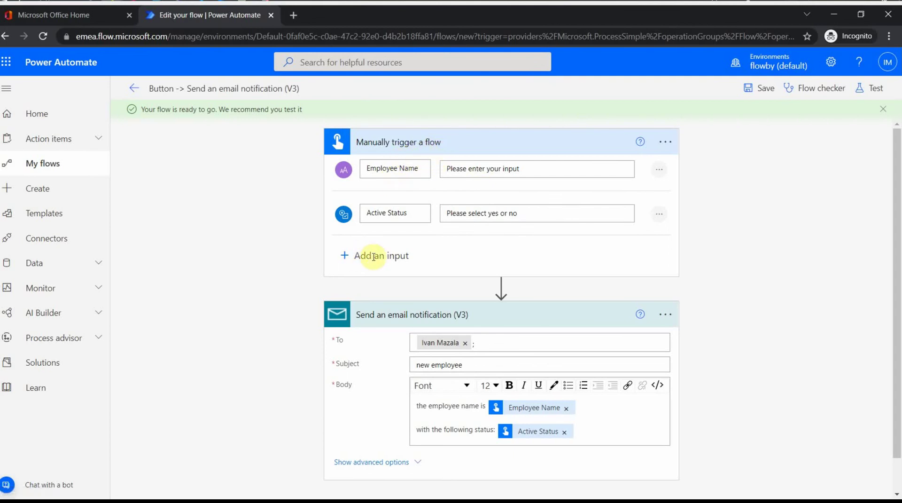
Check the saved flow for errors and warnings with the Flow checker, and close it.
left_click(820, 93)
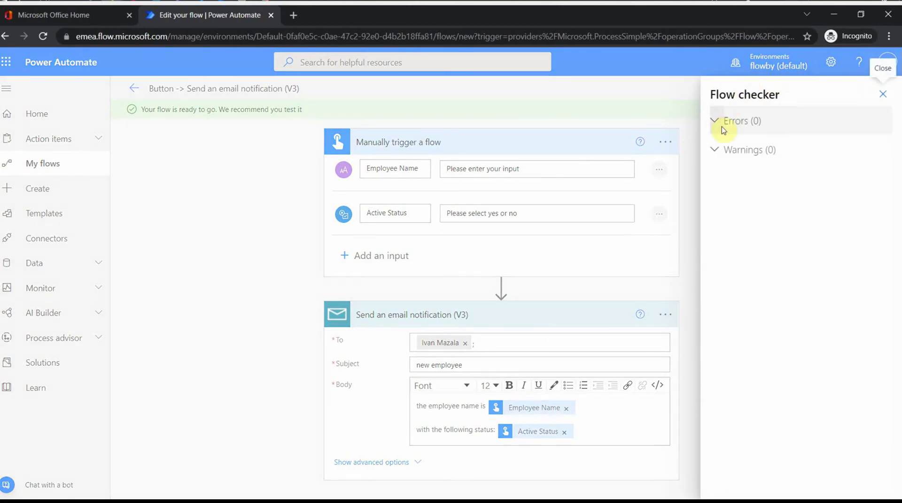
left_click(862, 16)
left_click(859, 21)
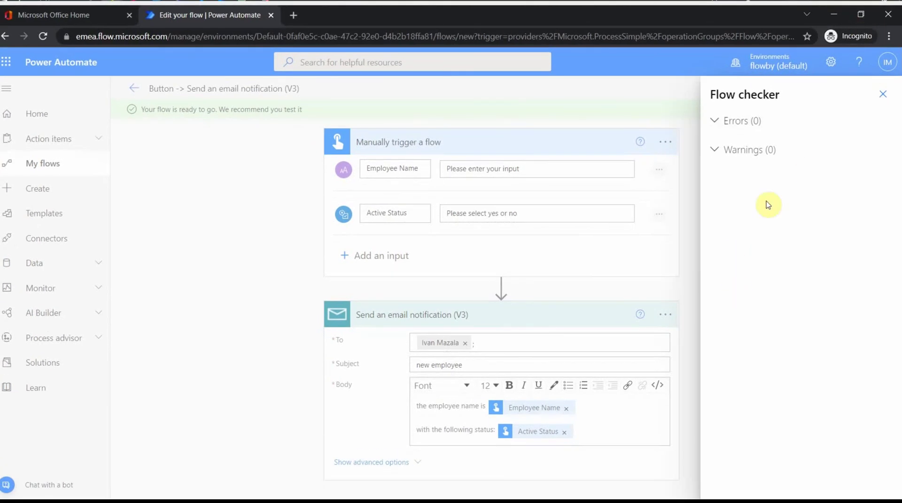
left_click(883, 95)
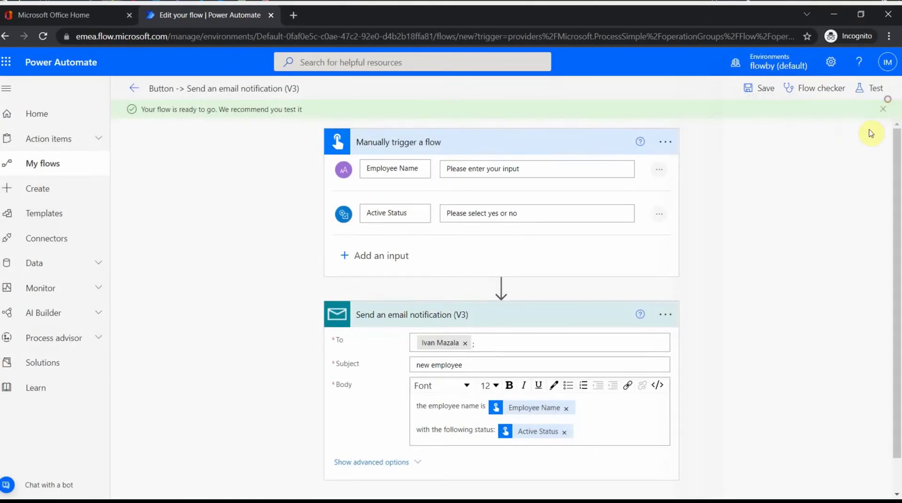
Start a manual test of the flow and continue with the Mail connection.
left_click(868, 99)
left_click(716, 116)
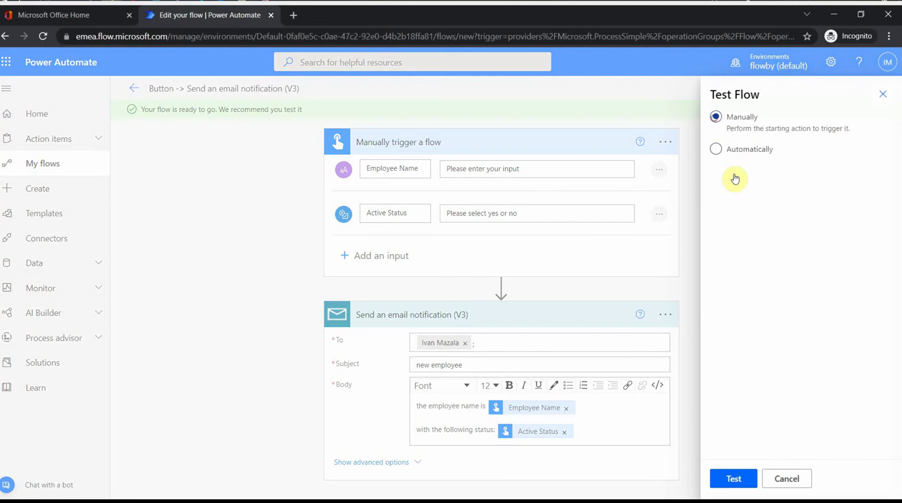
left_click(734, 477)
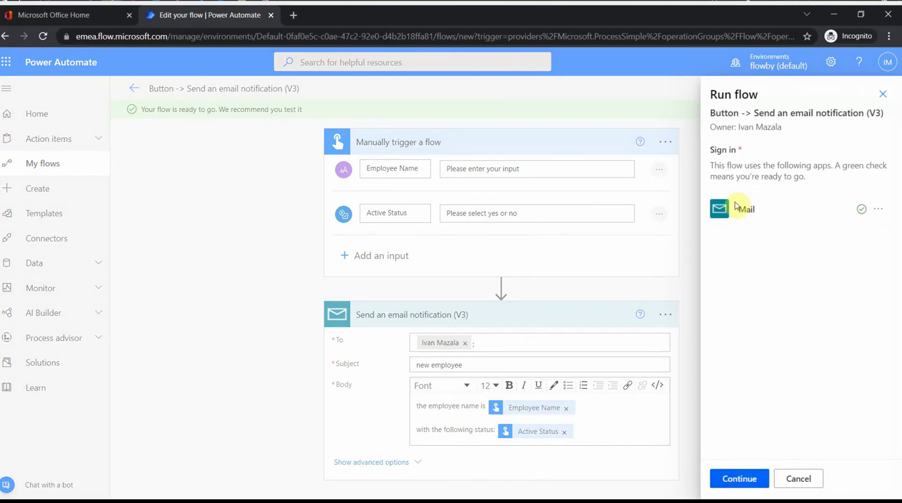
left_click(737, 485)
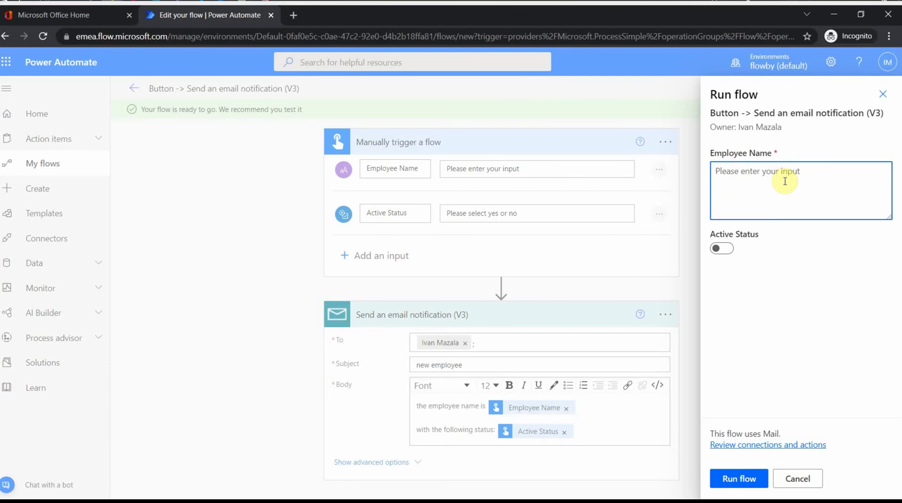
Enter the employee's full name, turn Active Status on, and run the flow through to its run details.
type("JOn")
left_click(719, 249)
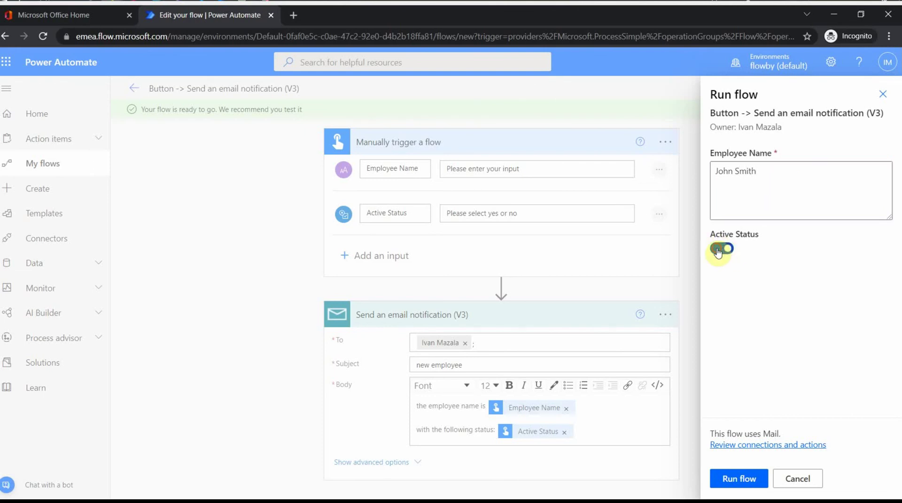
left_click(716, 252)
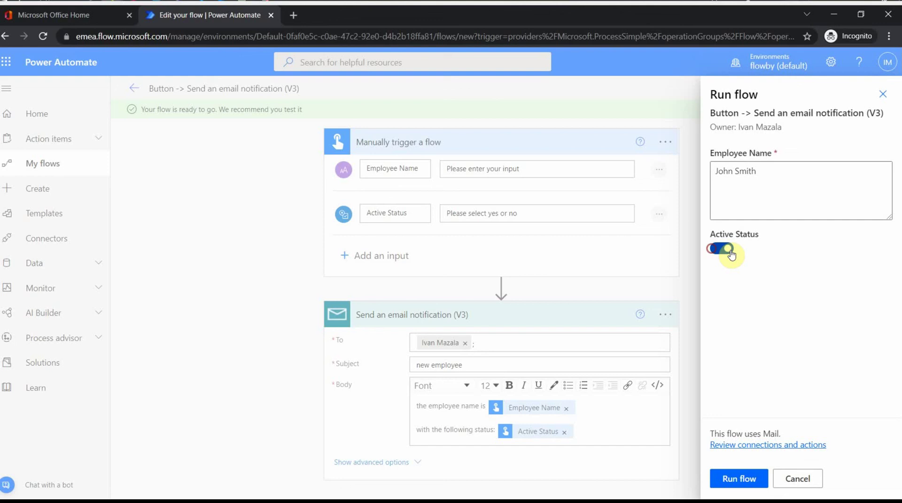
left_click(716, 252)
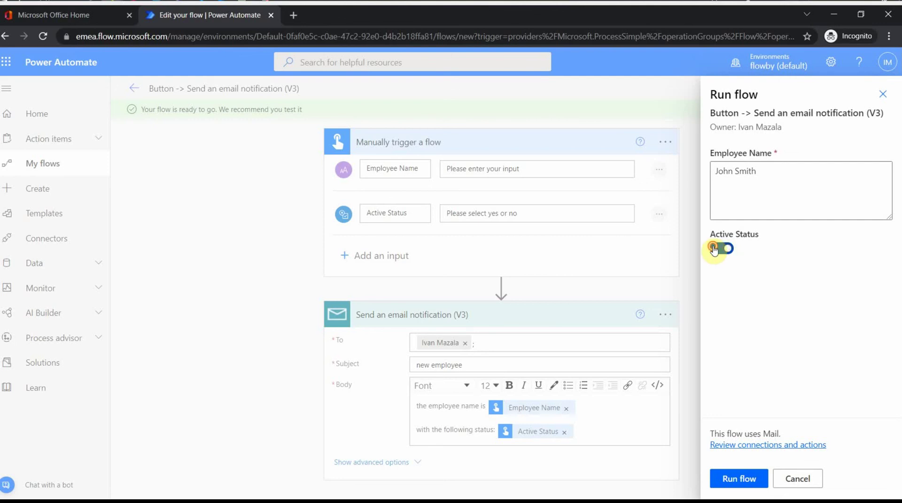
left_click(735, 489)
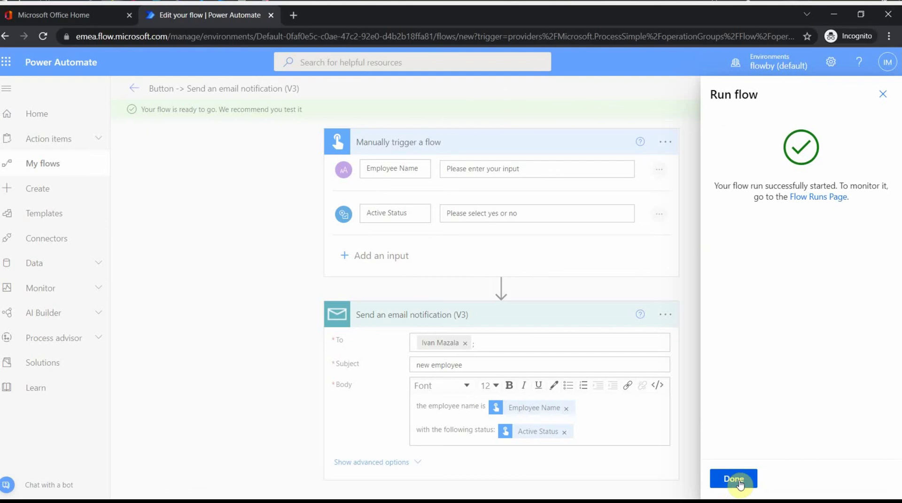
left_click(739, 482)
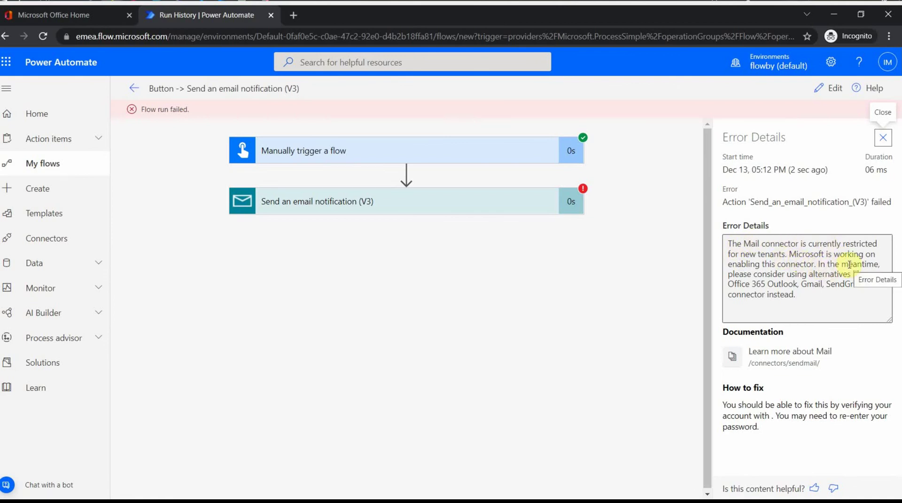
Examine the run's error details and the inputs and outputs of the Send an email notification (V3) action.
mouse_move(736, 248)
left_mouse_down()
mouse_move(796, 304)
mouse_move(733, 241)
mouse_move(739, 248)
left_mouse_up()
left_click(806, 306)
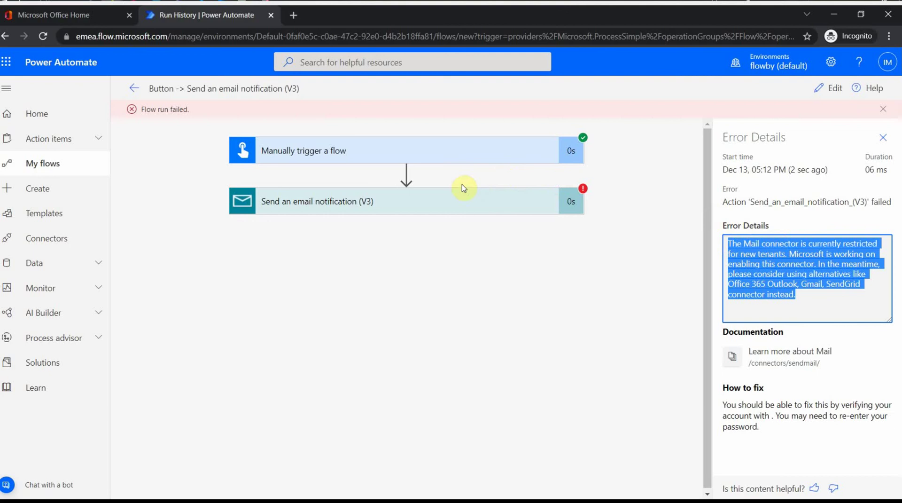
left_click(423, 204)
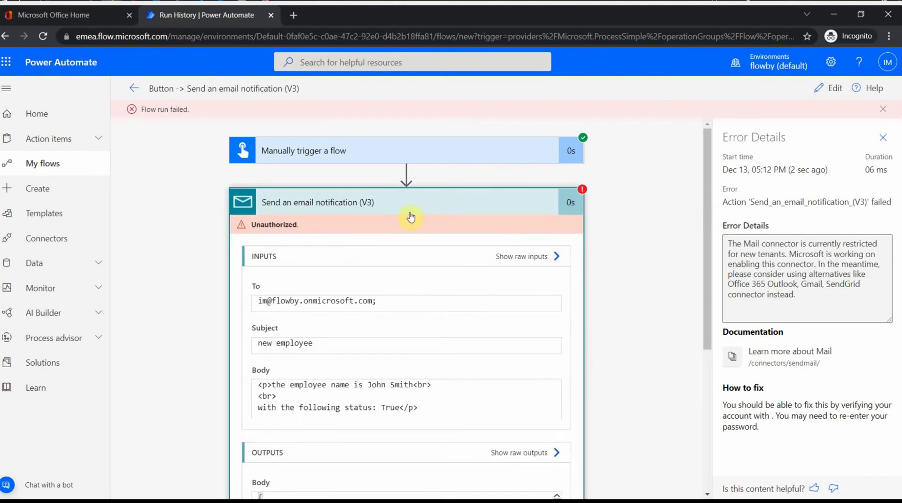
scroll(422, 311, "down", 5)
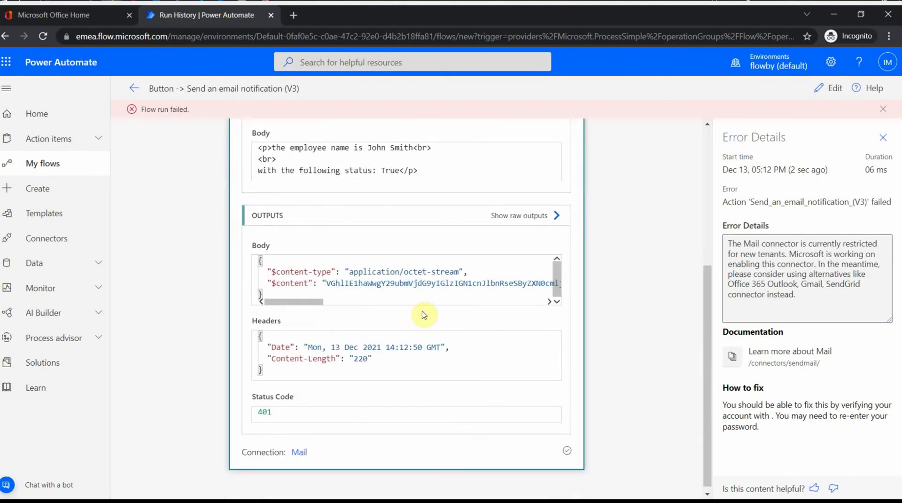
scroll(423, 311, "up", 5)
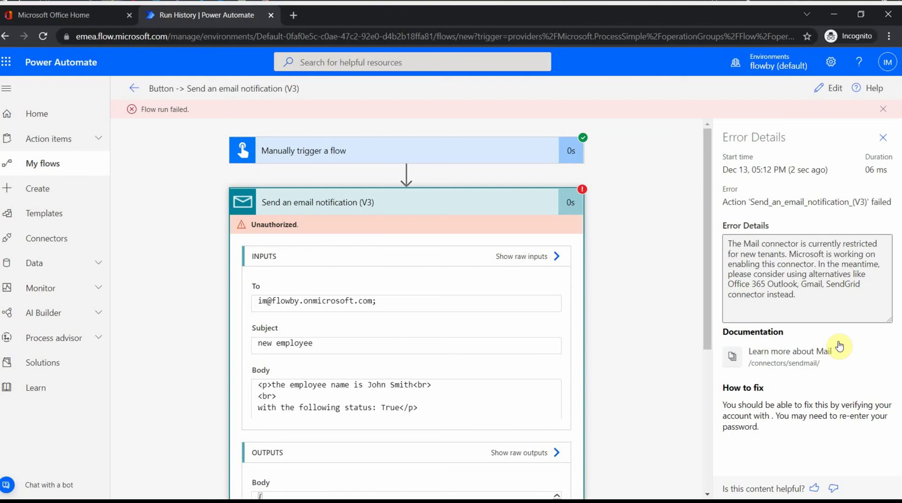
triple_click(790, 256)
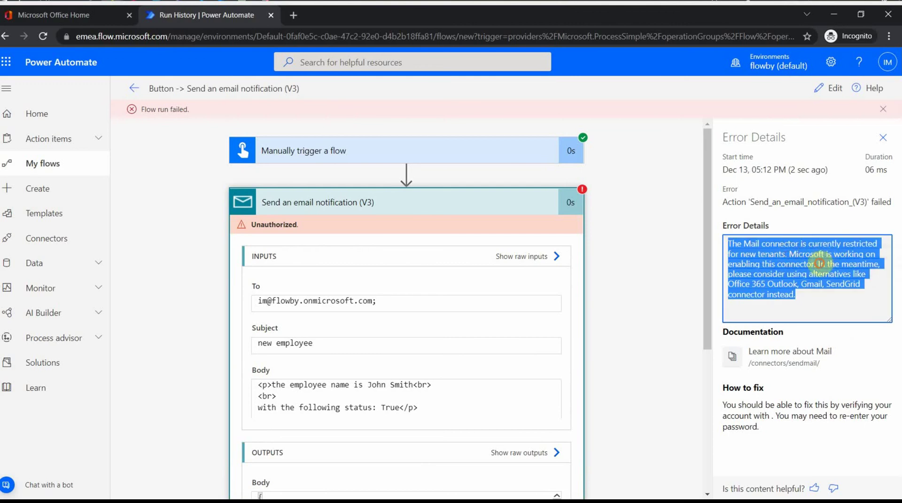
left_click_drag(790, 255, 839, 276)
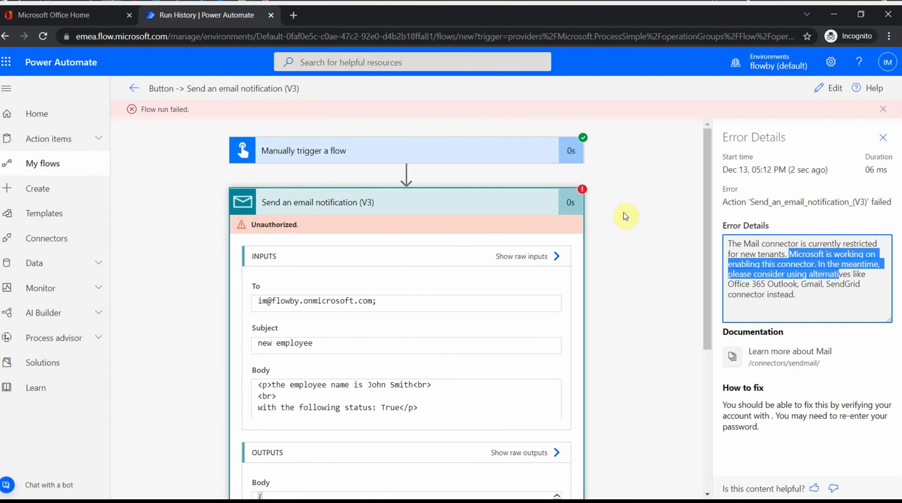
left_click(446, 213)
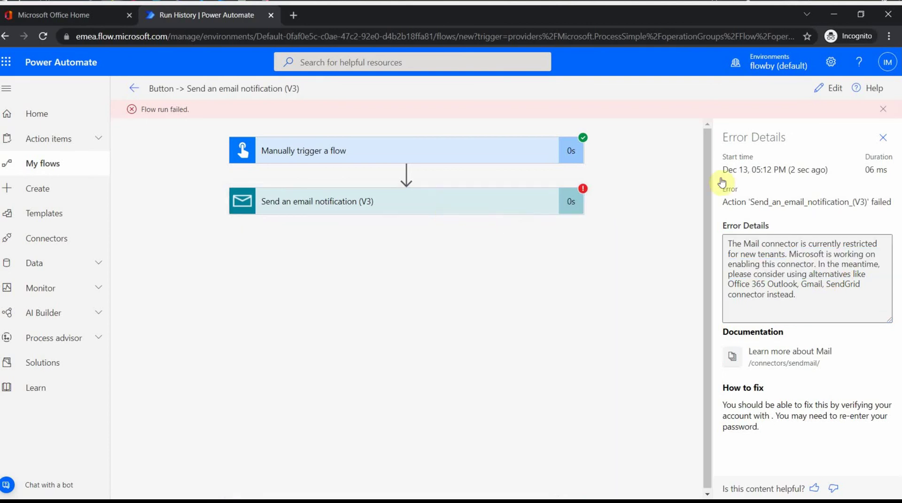
left_click(884, 137)
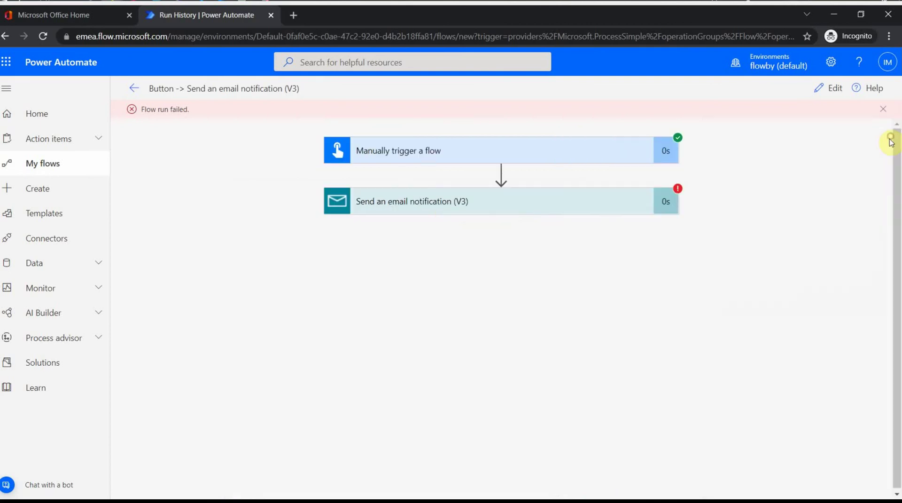
left_click(630, 202)
left_click(603, 207)
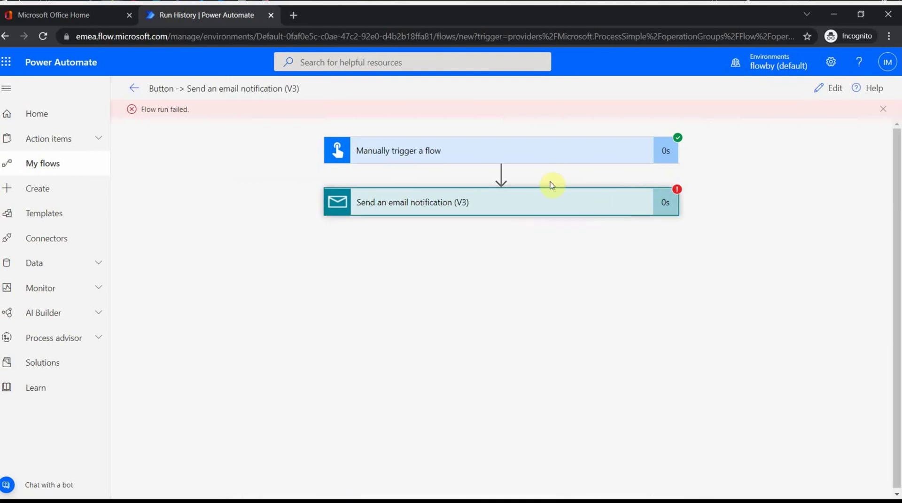
Reopen the flow for editing and cut the entire body text out of the Send an email notification (V3) action.
left_click(831, 89)
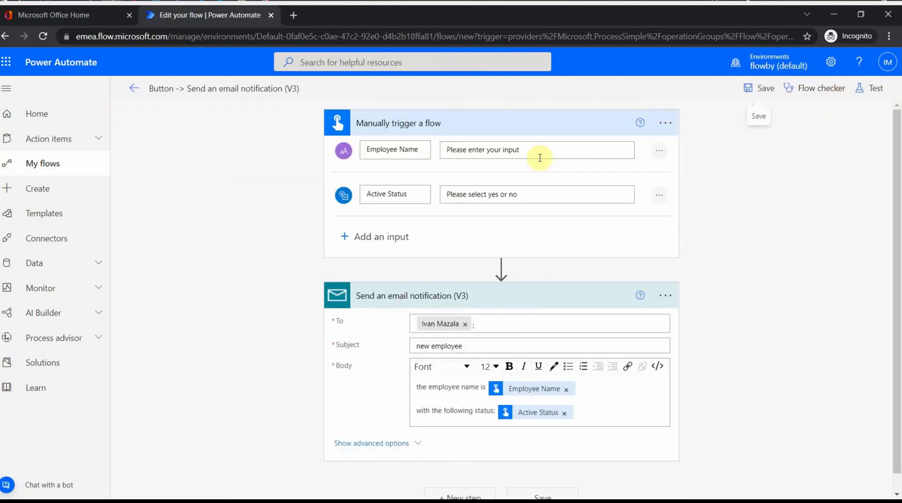
left_click(663, 297)
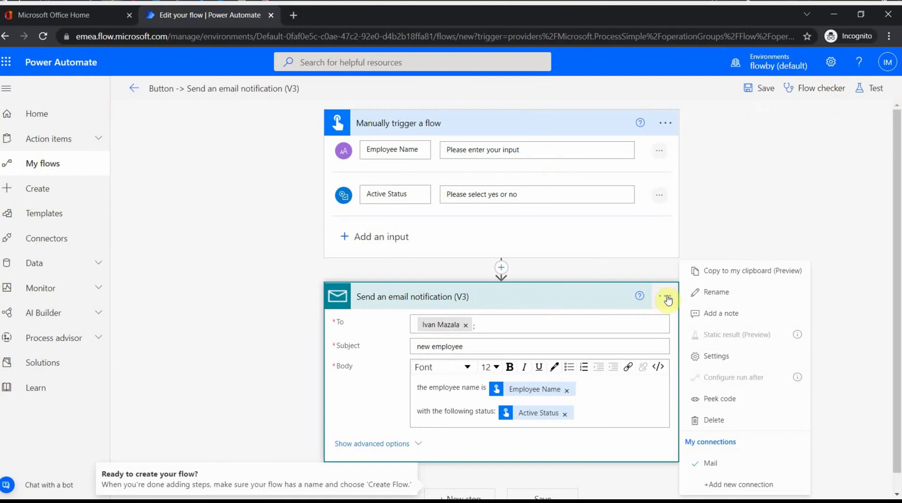
left_click_drag(582, 414, 415, 394)
key("ctrl+c")
key("Delete")
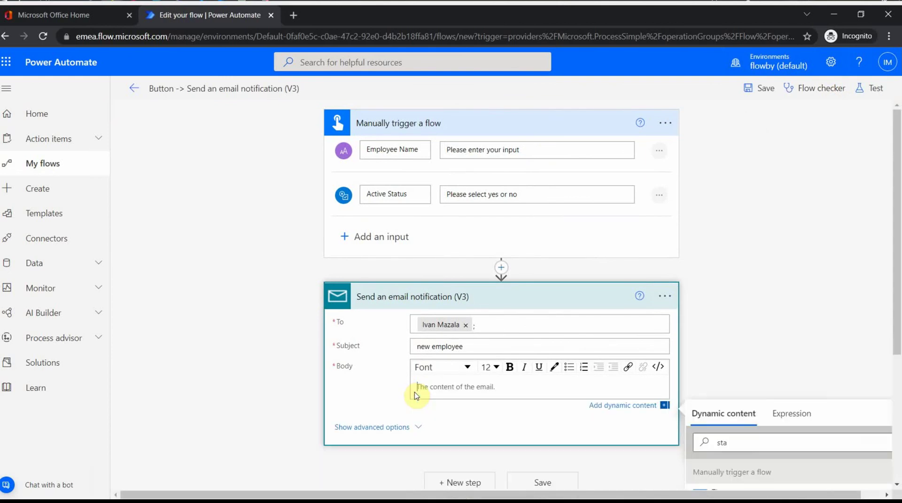
Delete the Send an email notification (V3) action from the flow.
left_click(664, 296)
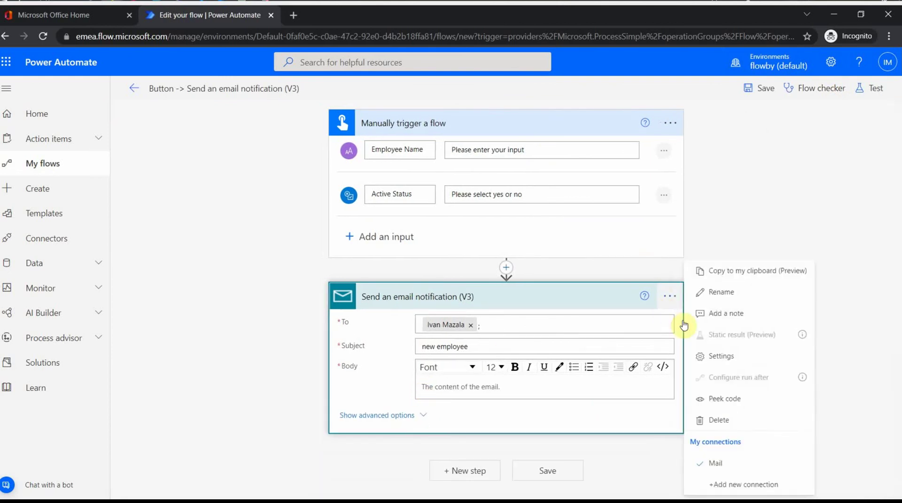
left_click(719, 420)
left_click(476, 308)
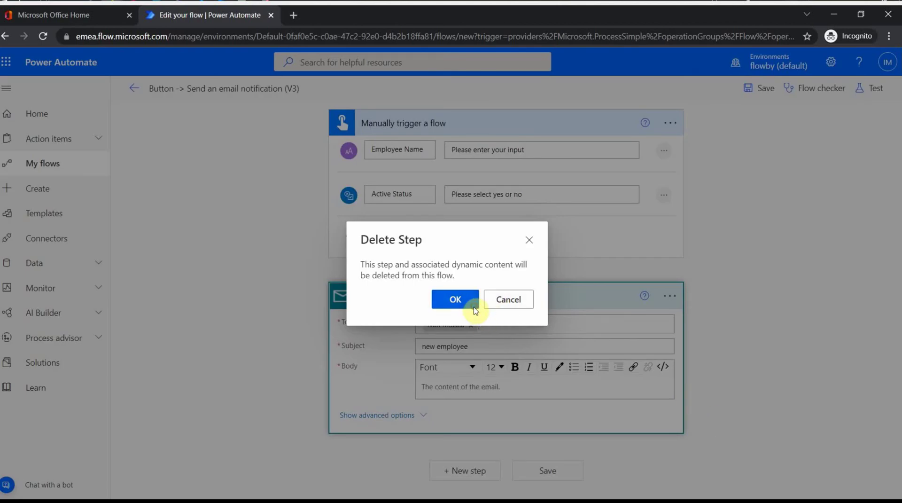
left_click(478, 295)
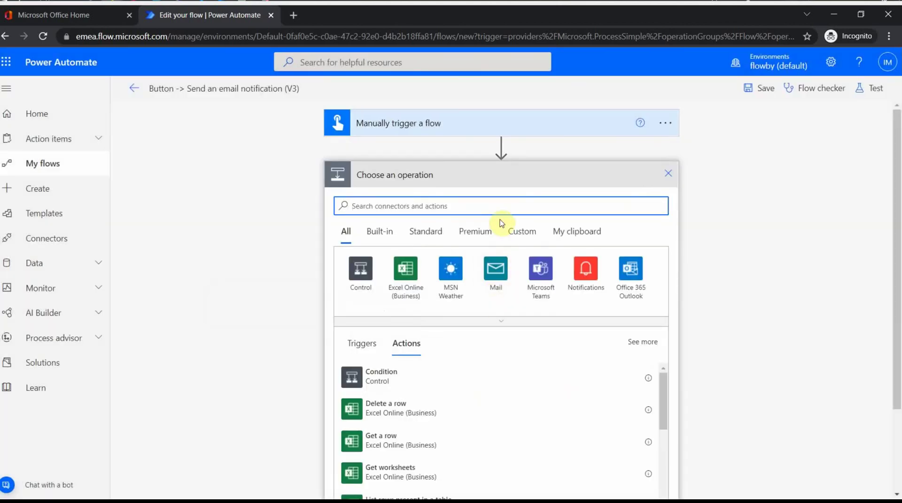
Search the connectors for "outlook" and add the Office 365 Outlook action Send an email (V2) after the trigger.
type("outlook")
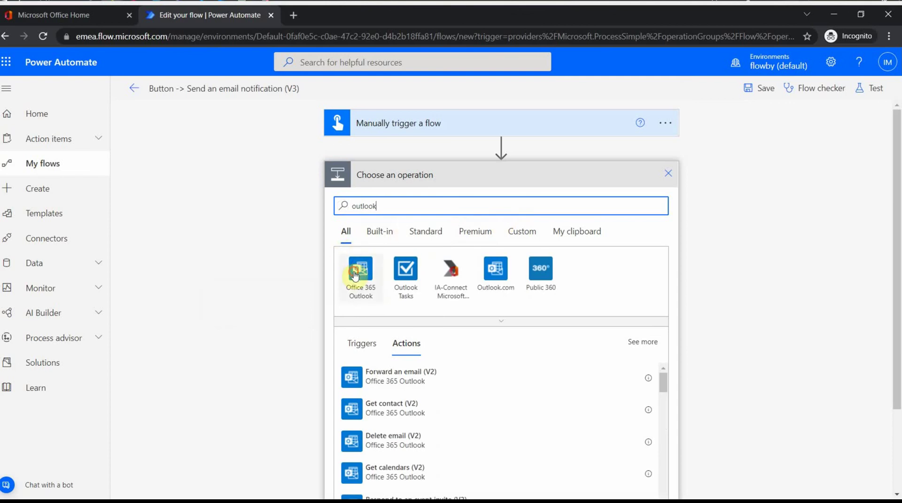
left_click(355, 276)
left_click(303, 286)
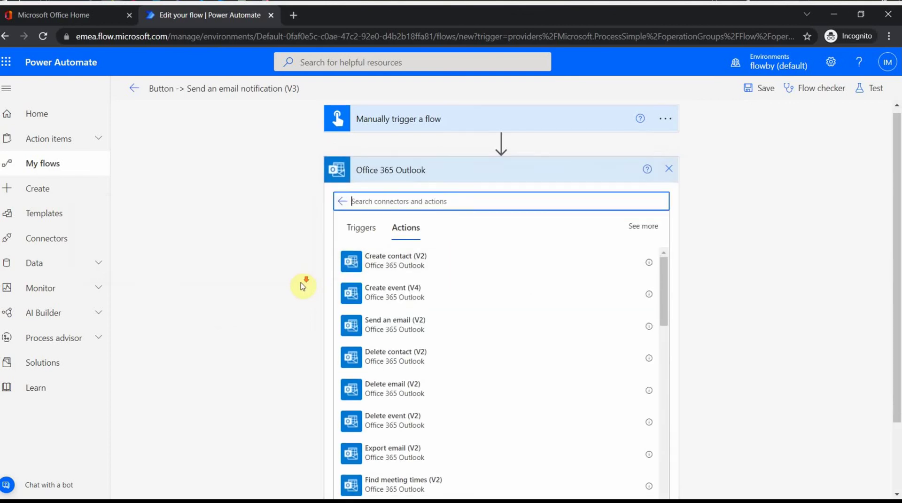
scroll(306, 282, "down", 2)
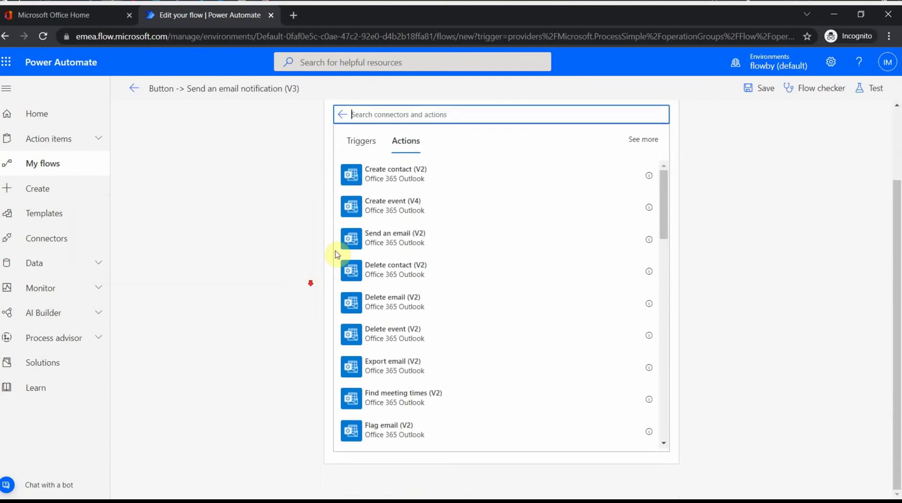
left_click(377, 242)
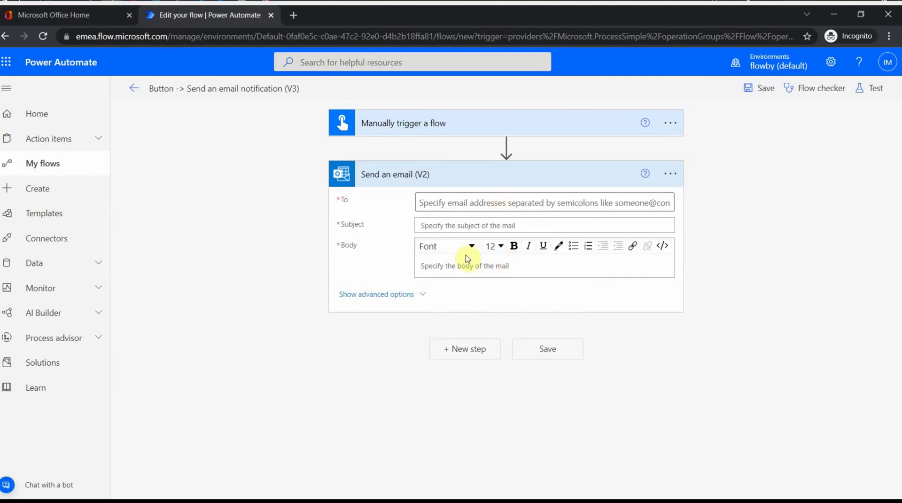
Paste the cut employee text into the body of Send an email (V2) and choose the account owner's address as recipient.
left_click(459, 266)
key("ctrl+v")
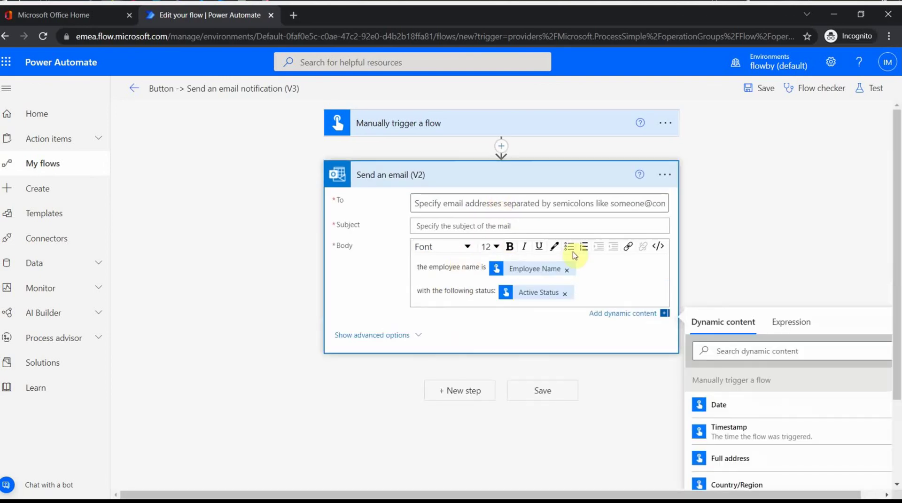
left_click(478, 202)
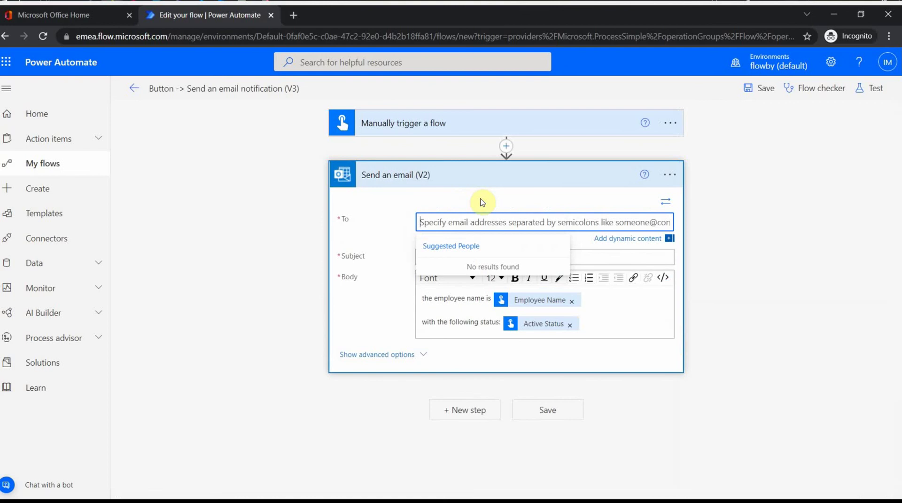
type("im@")
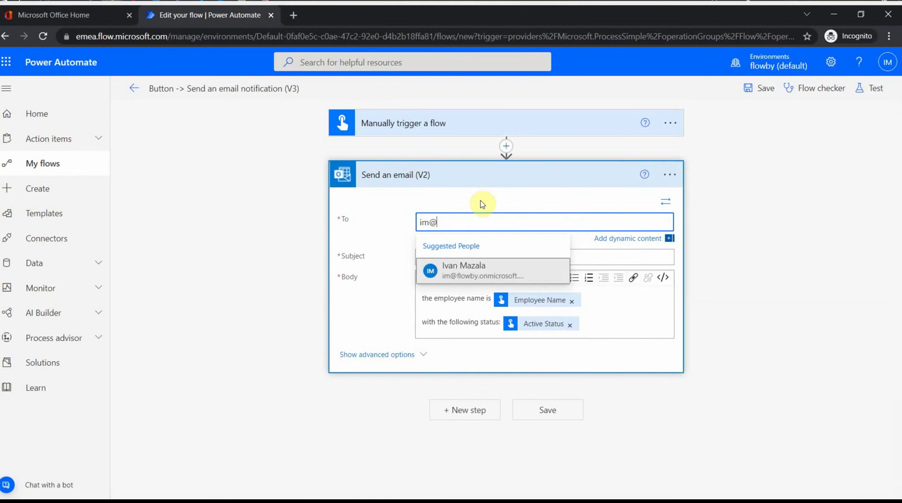
left_click(475, 264)
Set the email subject to "new employee" and save the flow.
left_click(453, 257)
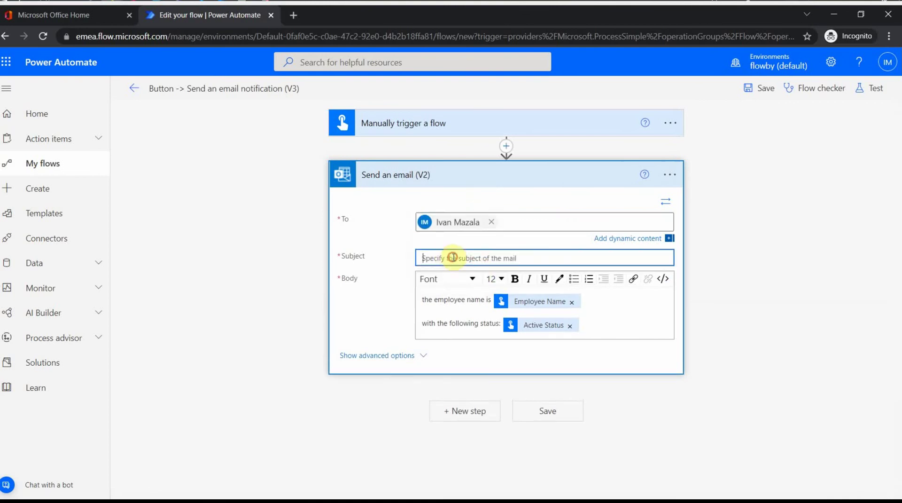
type("new e")
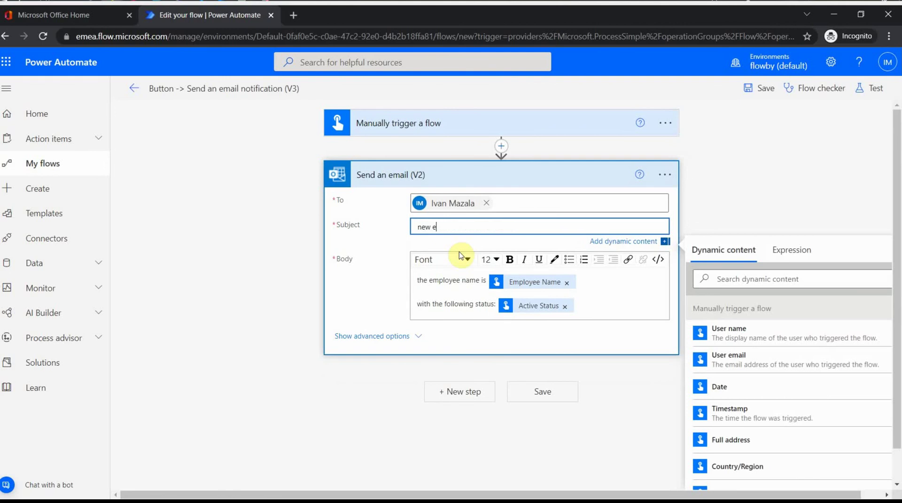
type("mployee")
left_click(554, 397)
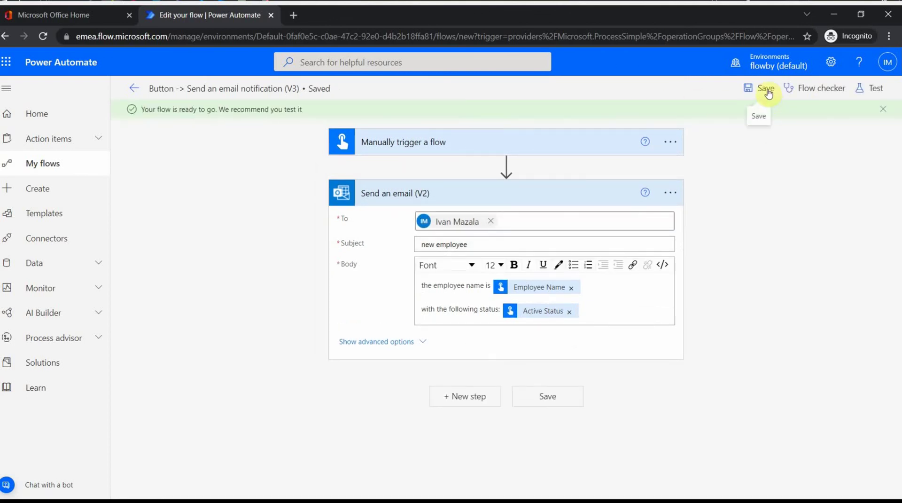
Start a manual test of the flow and continue with the Office 365 Outlook connection.
left_click(875, 90)
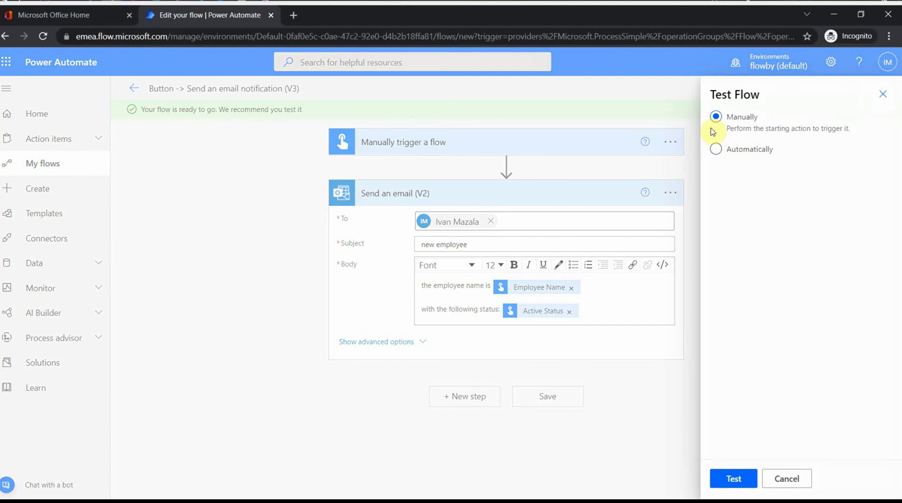
left_click(731, 478)
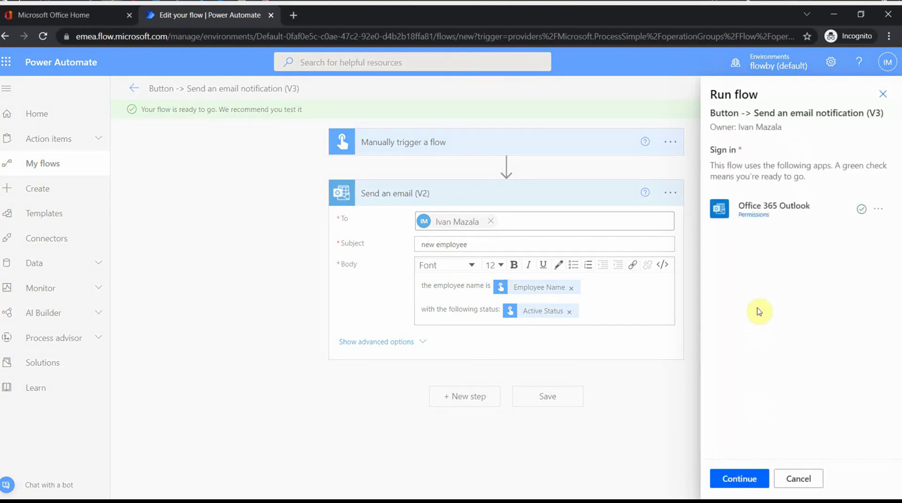
left_click(732, 483)
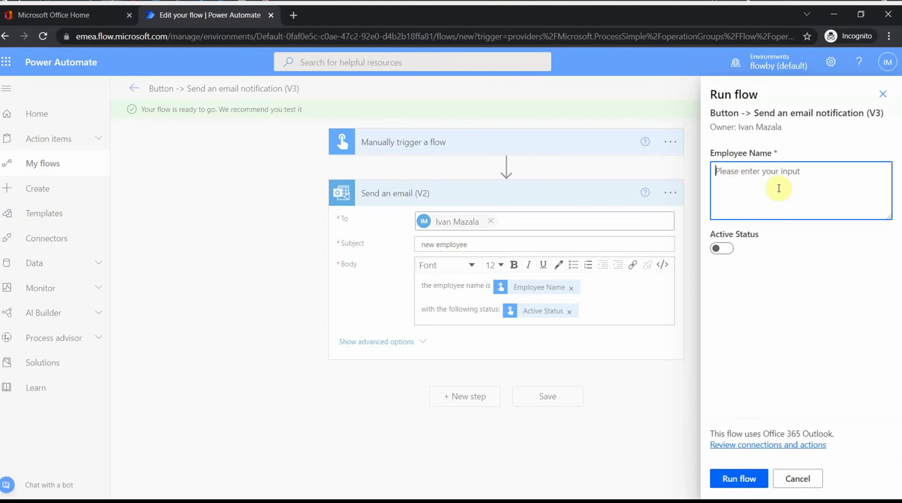
Enter the employee's full name, switch Active Status on, and run the flow through to its run history.
type("Jon")
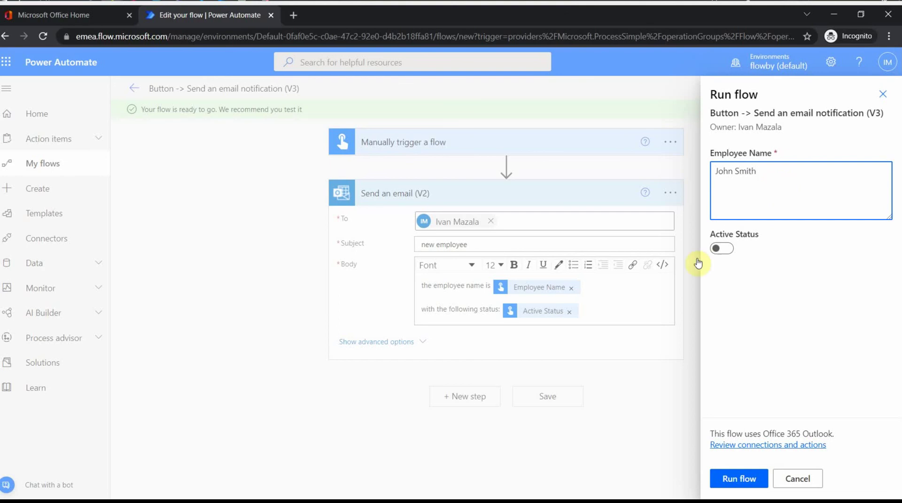
left_click(716, 249)
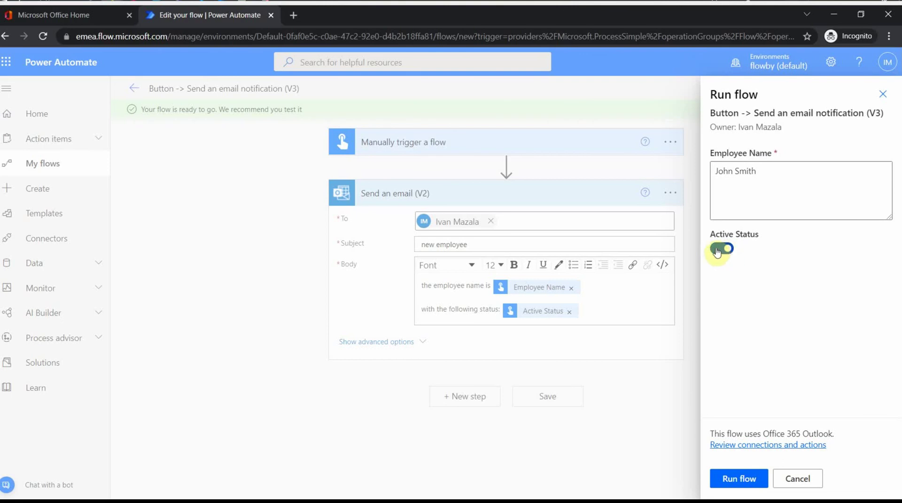
left_click(738, 478)
left_click(745, 473)
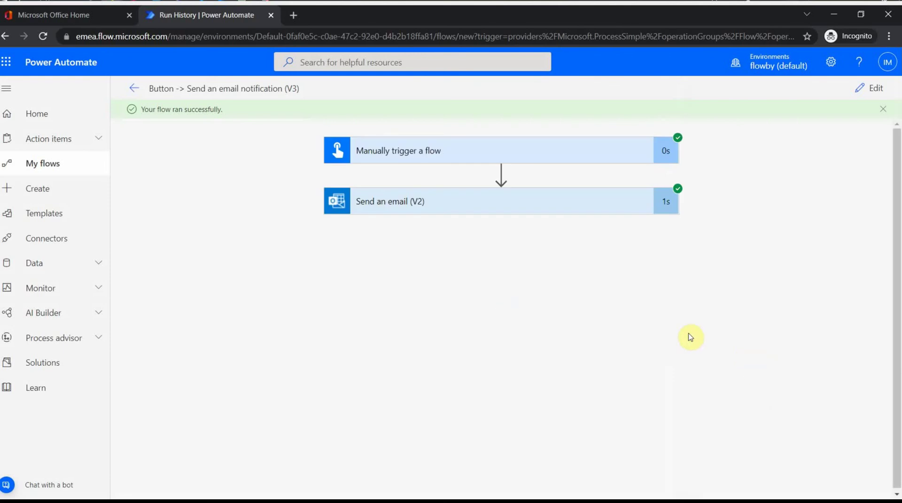
Examine the inputs of the Send an email (V2) action in the run, checking the employee name and status in the body.
left_click(512, 200)
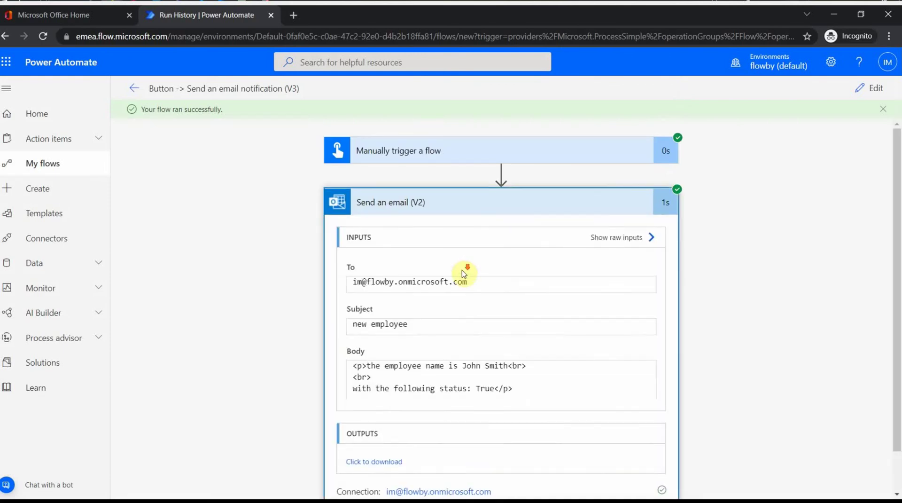
scroll(464, 272, "down", 1)
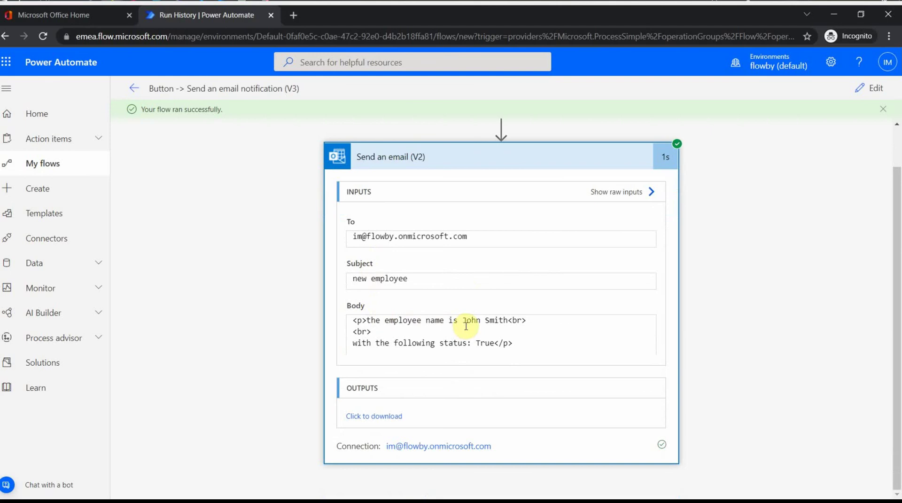
left_click_drag(464, 321, 506, 320)
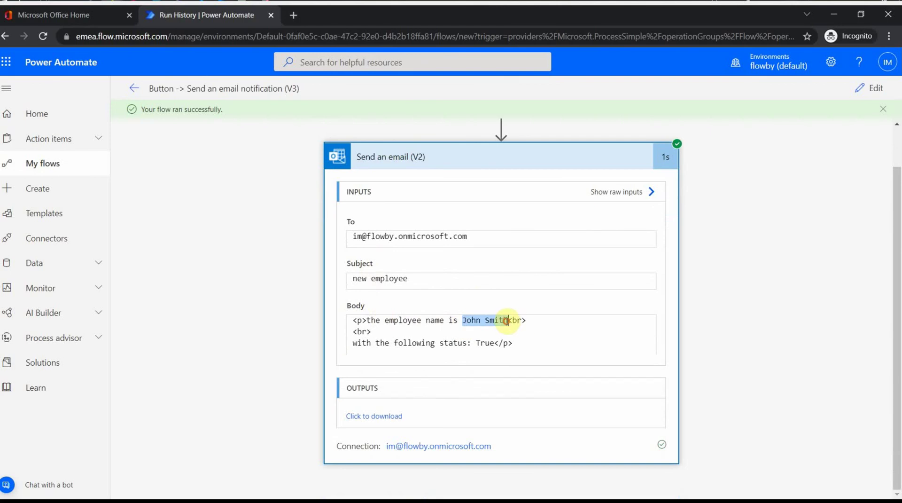
left_click(478, 344)
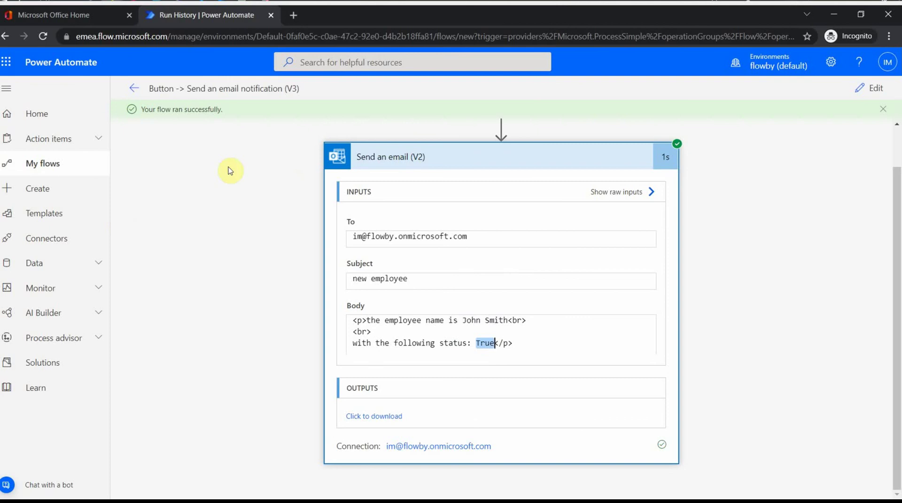
Switch to Outlook, check the employee name and status in the "new employee" email, and return to the Power Automate run.
left_click(94, 15)
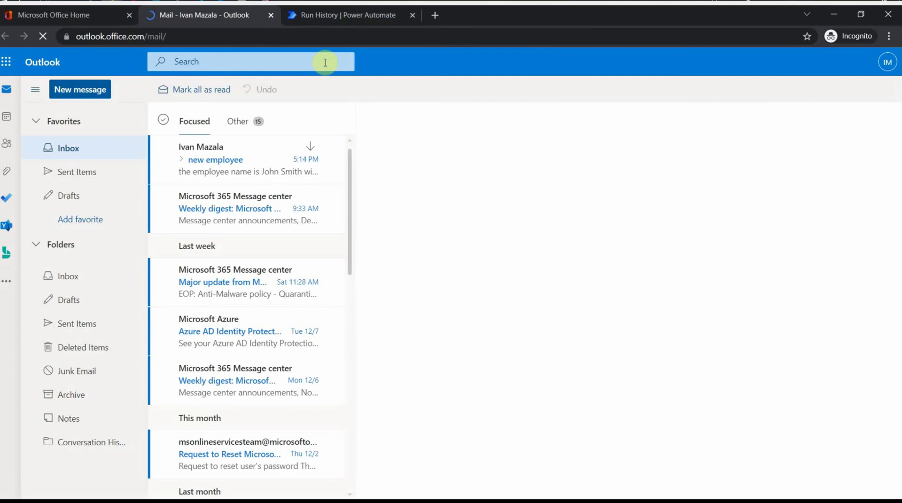
left_click(211, 167)
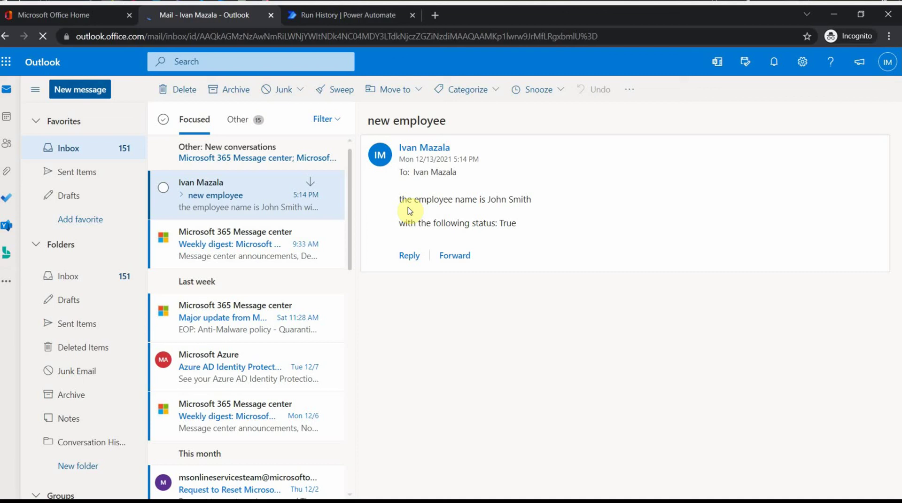
left_click_drag(486, 199, 520, 225)
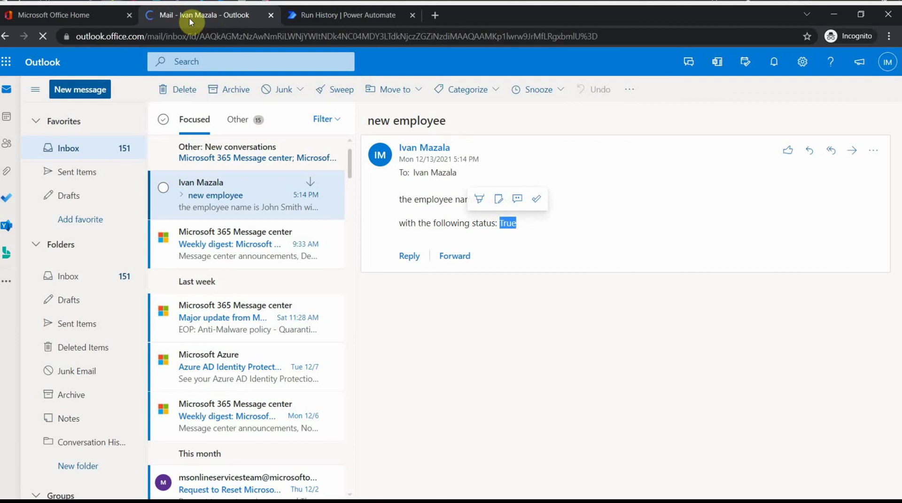
left_click(71, 16)
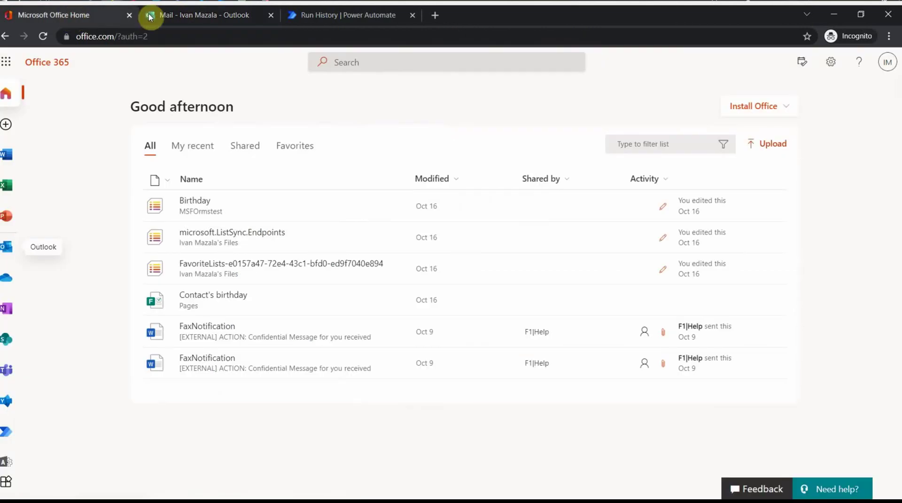
left_click(204, 17)
left_click(324, 17)
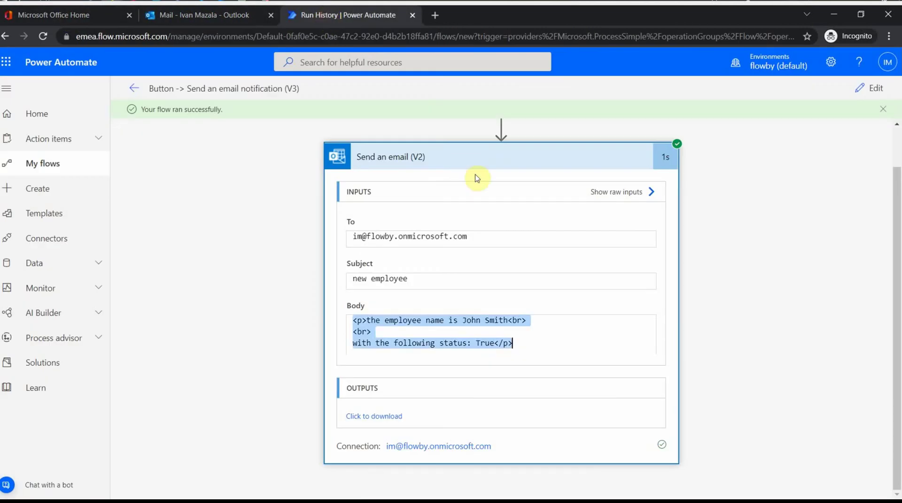
Reopen the flow for editing, expand the Manually trigger a flow card, and bring up the user input types for another input.
left_click(134, 88)
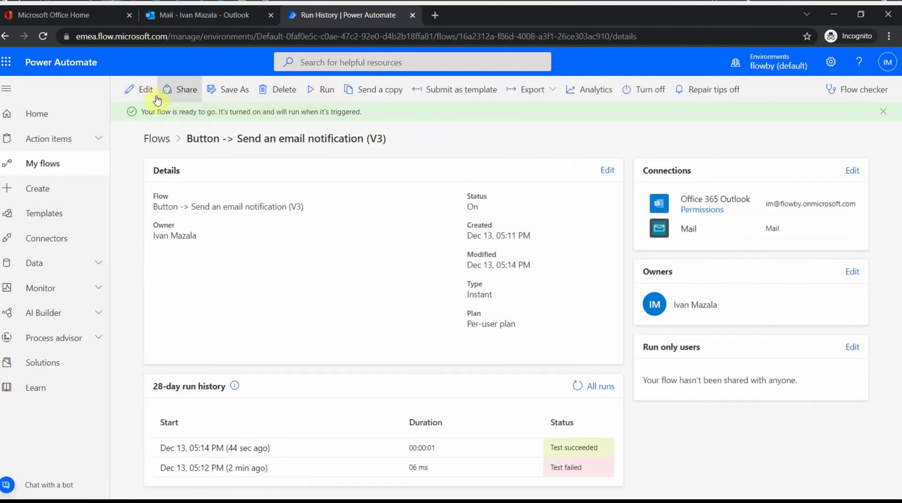
left_click(140, 90)
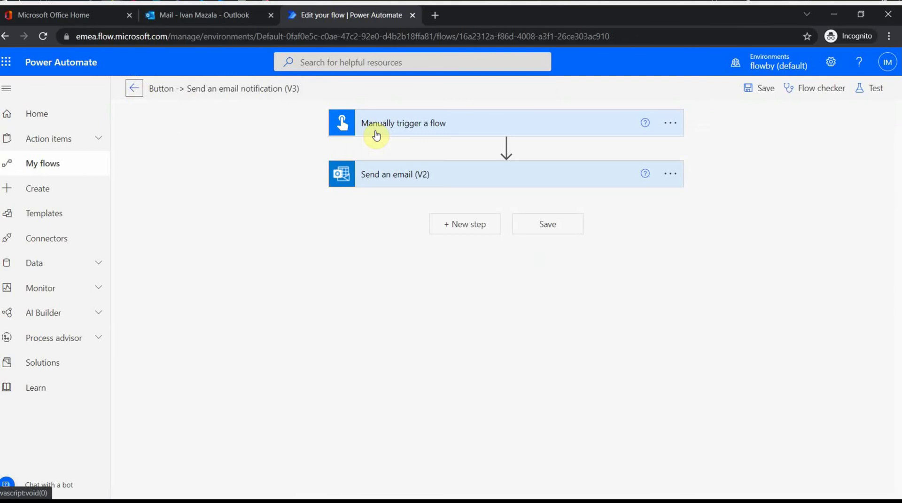
left_click(428, 134)
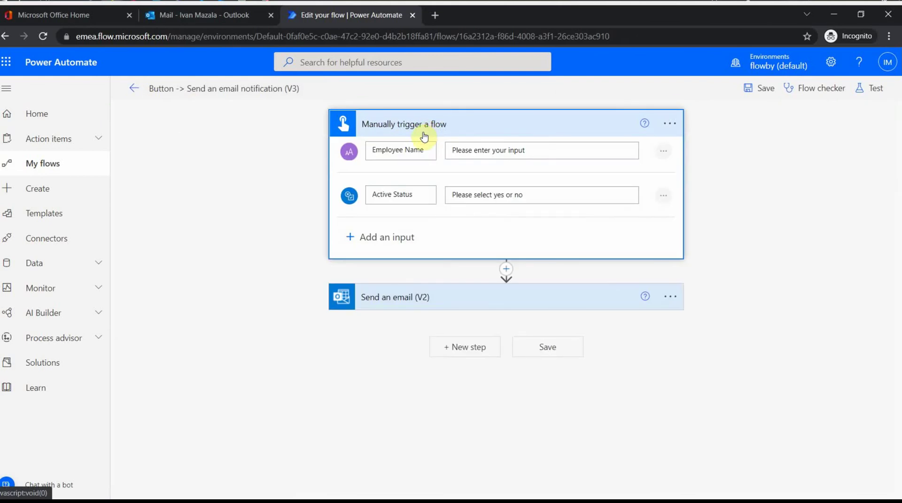
left_click(390, 237)
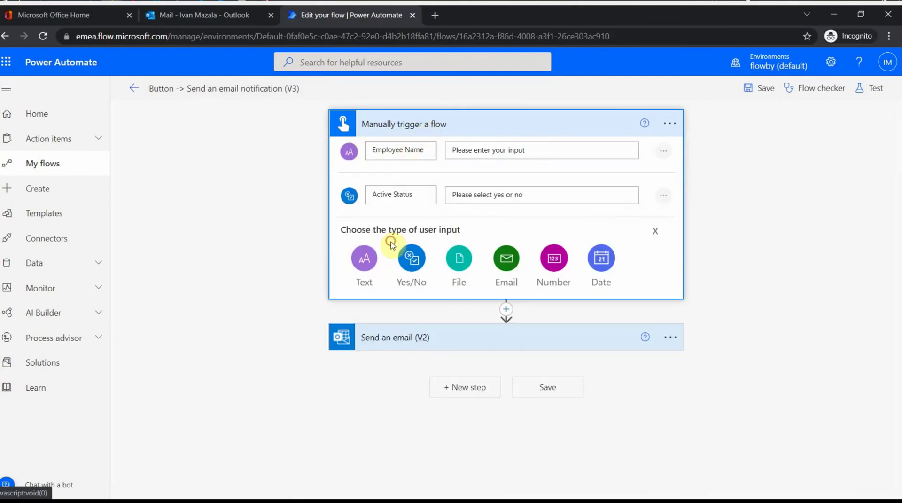